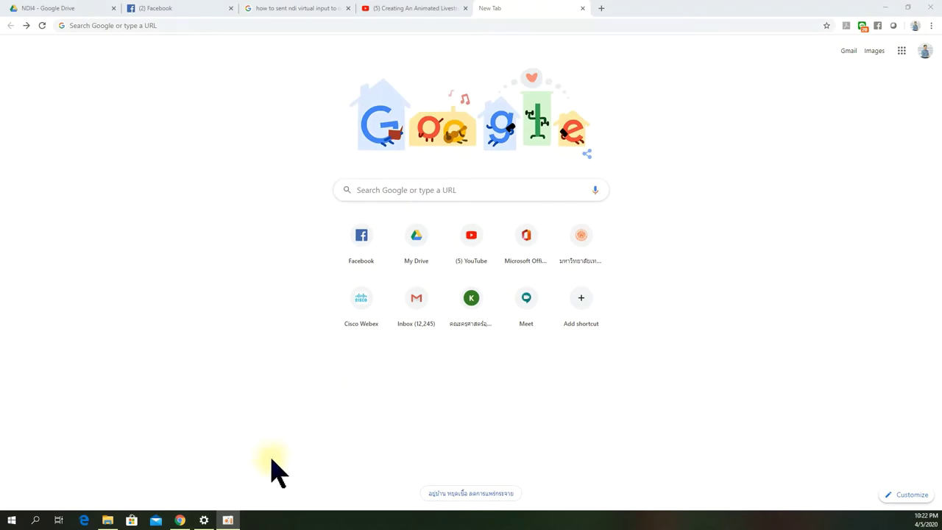
Step: Open the account settings from the Start menu's account options, then close them again
left_click(10, 520)
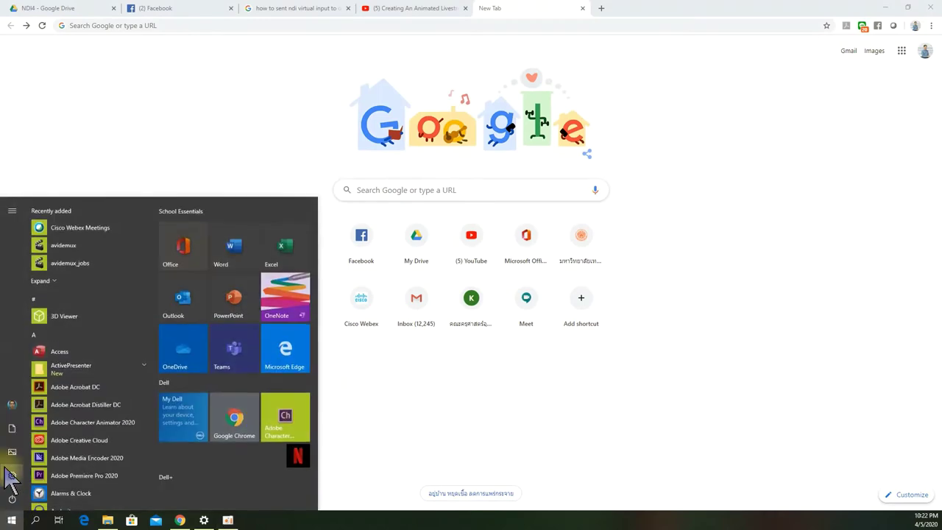
left_click(12, 406)
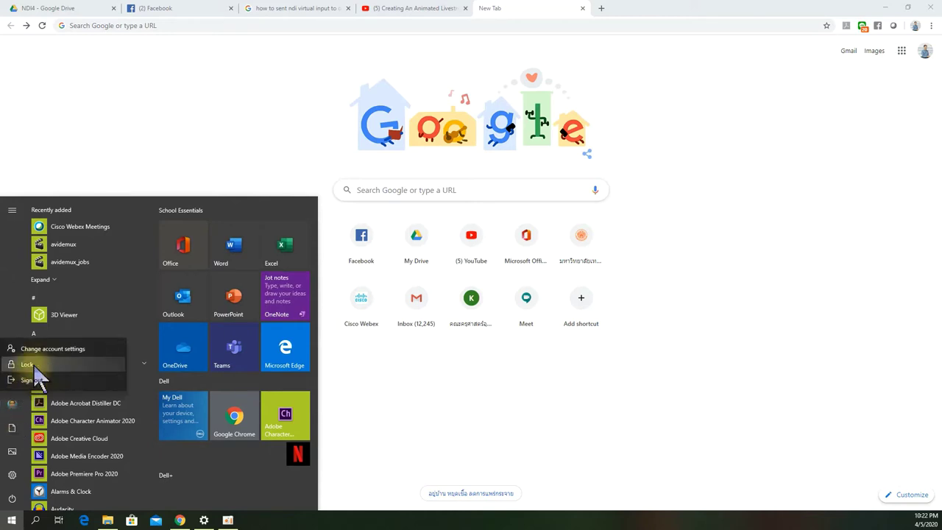
left_click(50, 351)
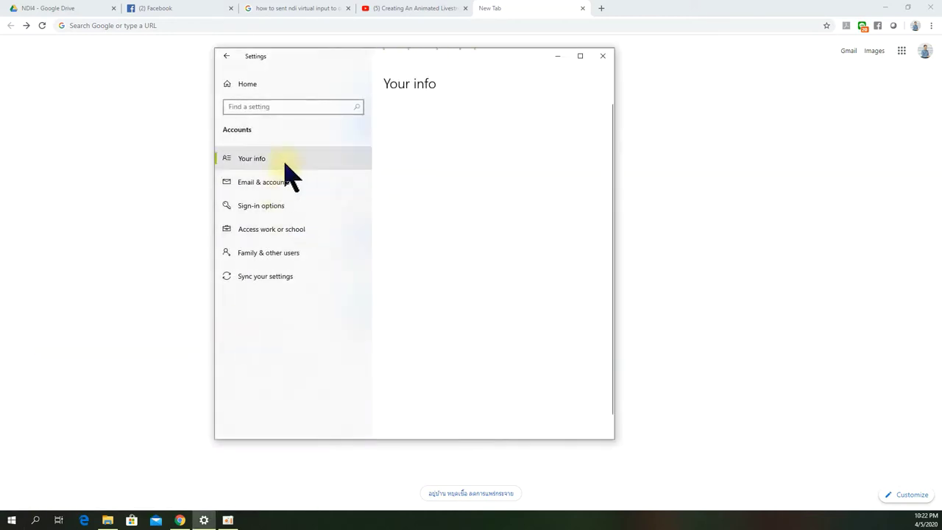
left_click(265, 164)
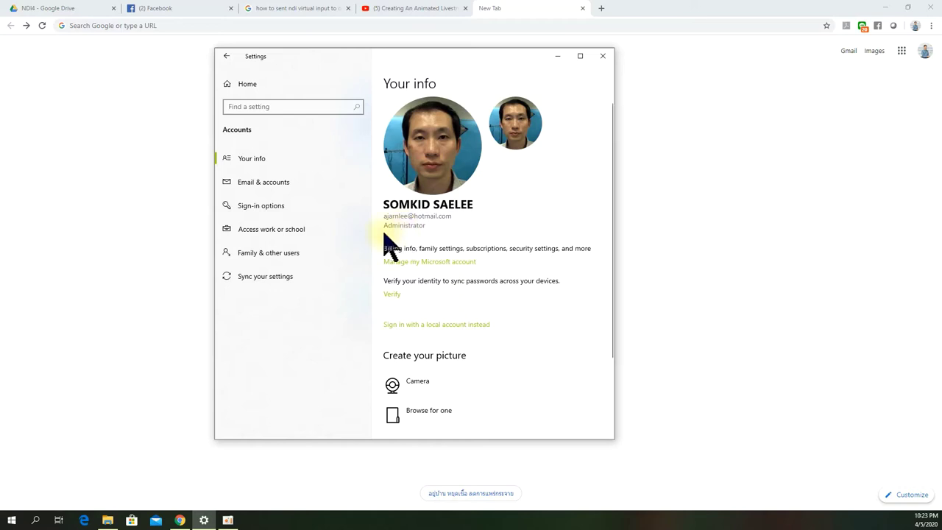
left_click(603, 56)
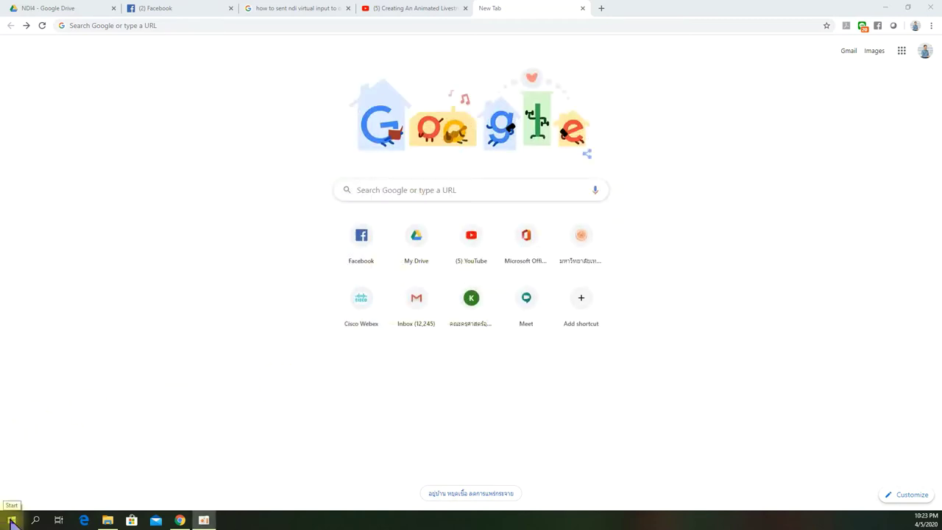
Step: Reopen account settings and go to the Access work or school page
left_click(10, 521)
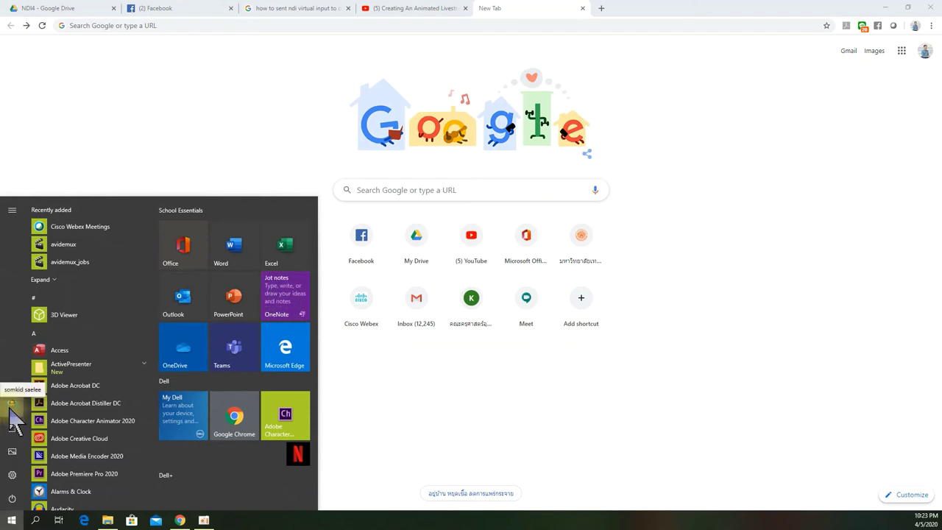
left_click(11, 409)
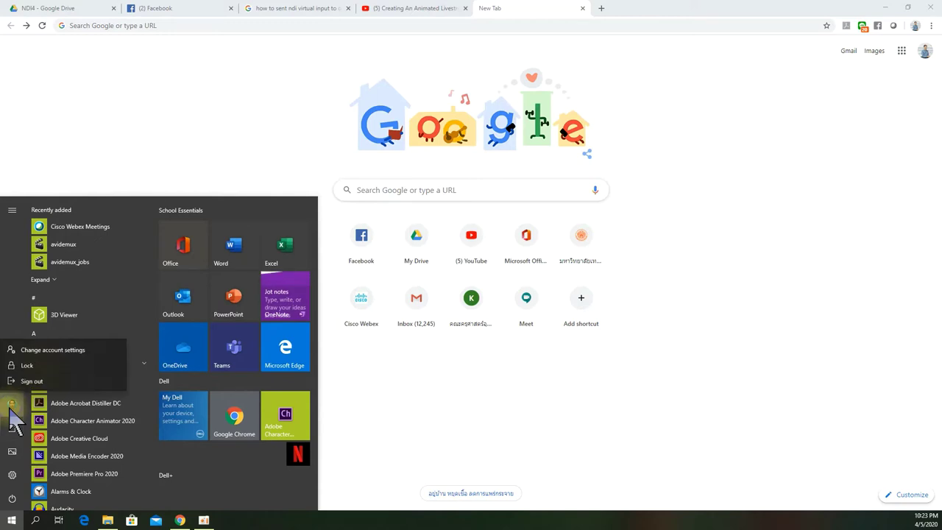
left_click(44, 351)
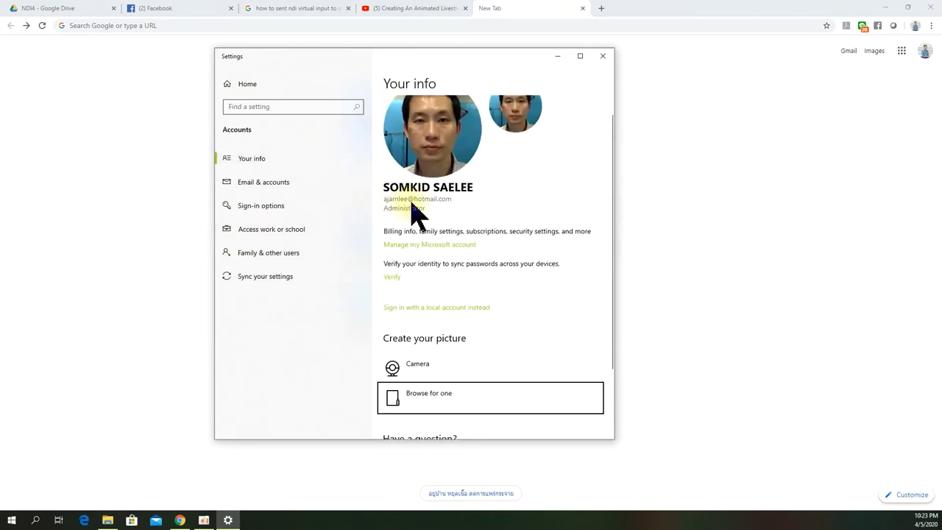
scroll(418, 210, "up", 1)
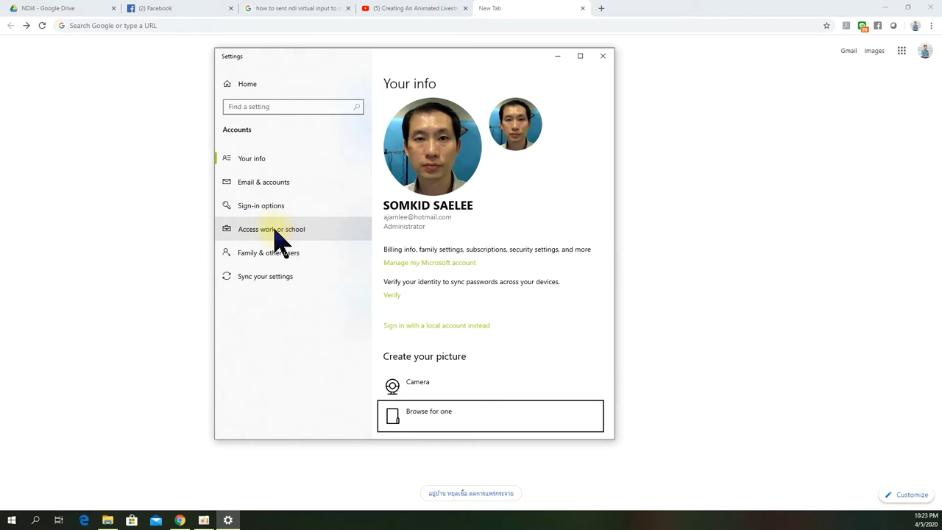
left_click(280, 239)
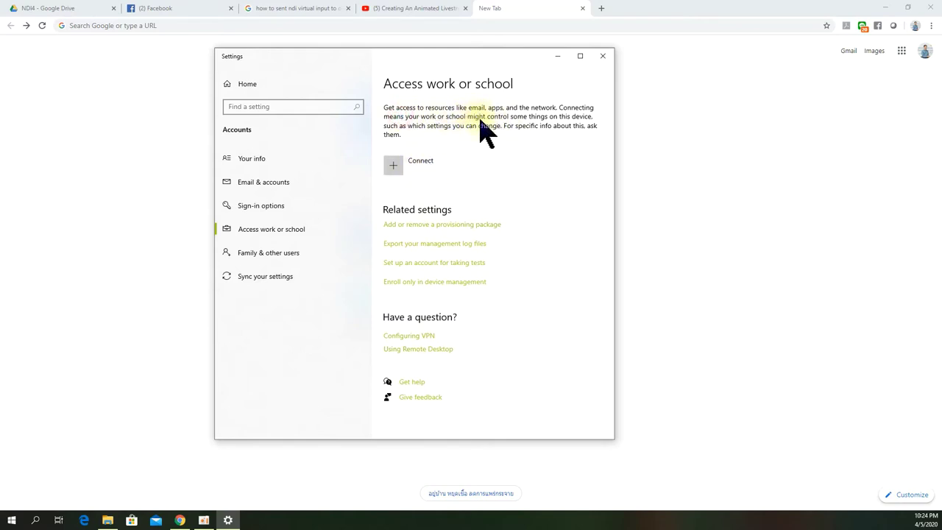
Step: Start a work or school connection, enter the school e-mail address and continue to the password page
left_click(418, 171)
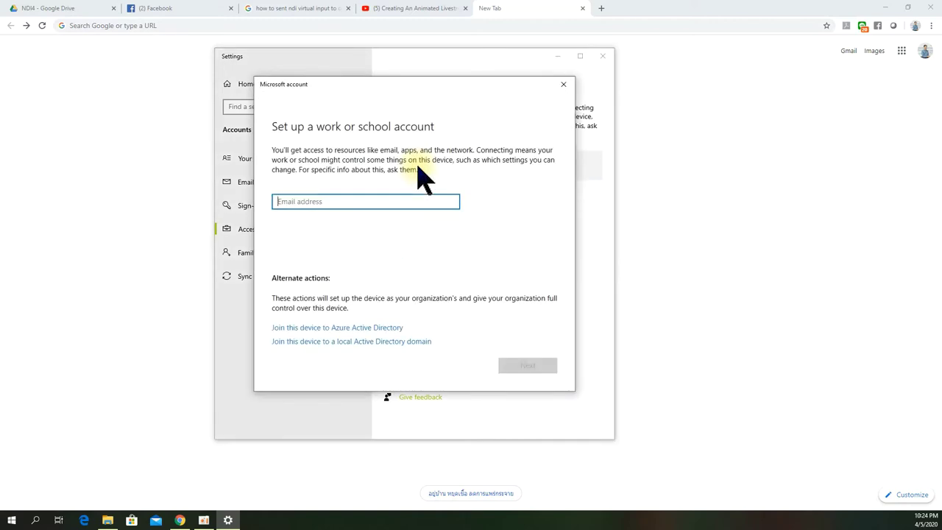
left_click(352, 205)
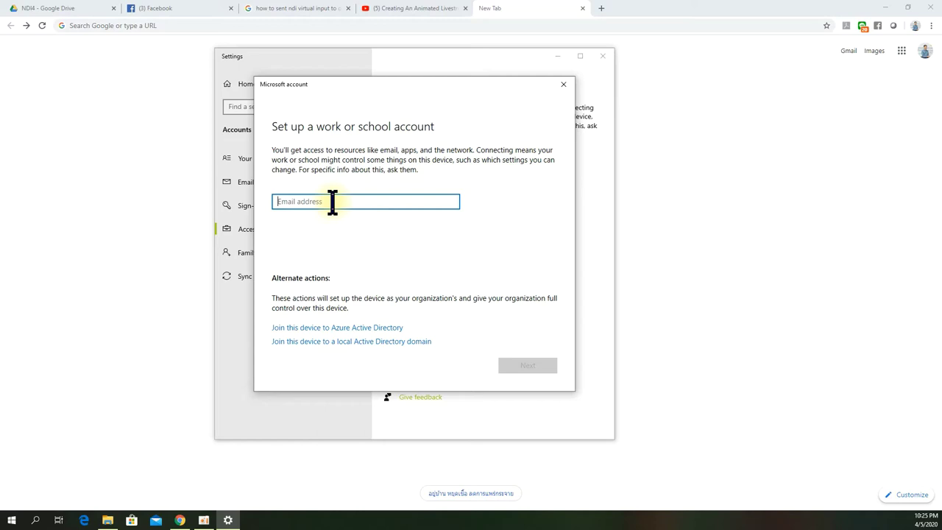
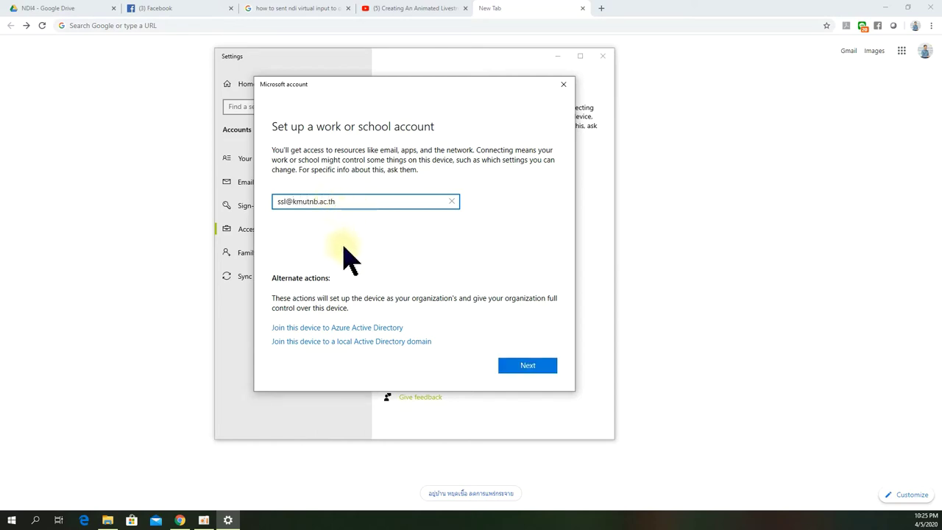
left_click(527, 366)
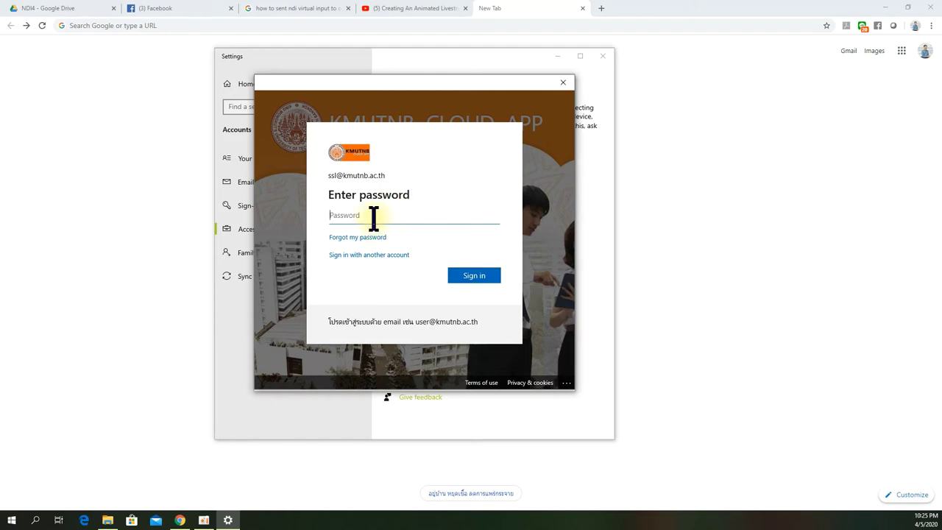
Step: Enter the school account password and sign in
type("••••••••")
left_click(473, 277)
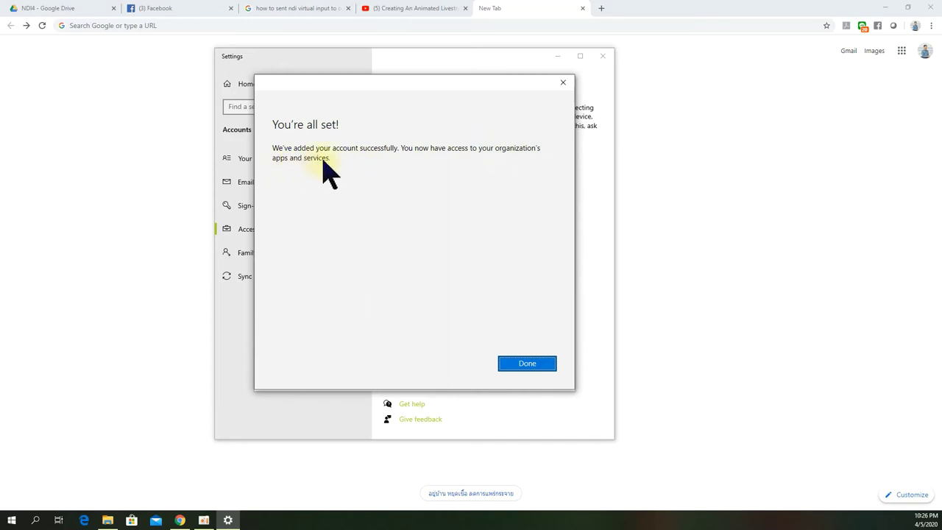
Step: Dismiss the 'You're all set' confirmation and expand the new Work or school account entry
left_click(527, 363)
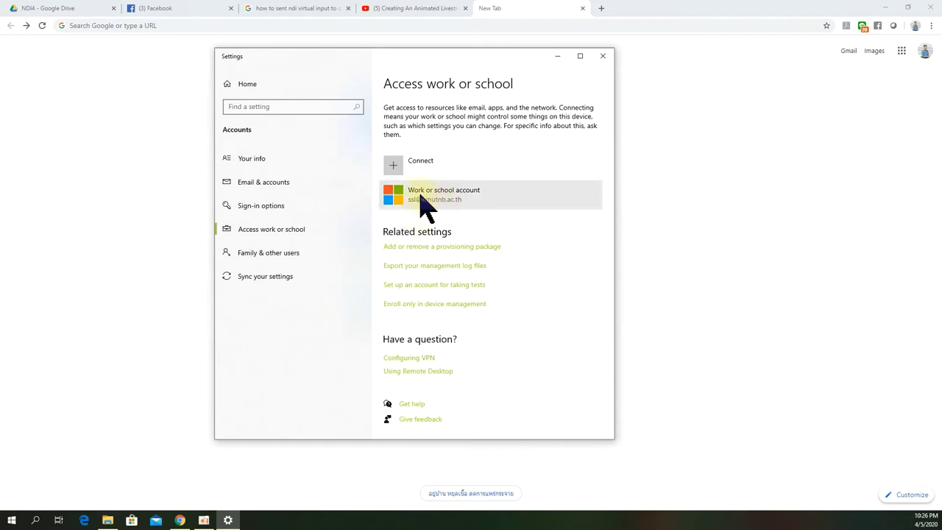
left_click(465, 197)
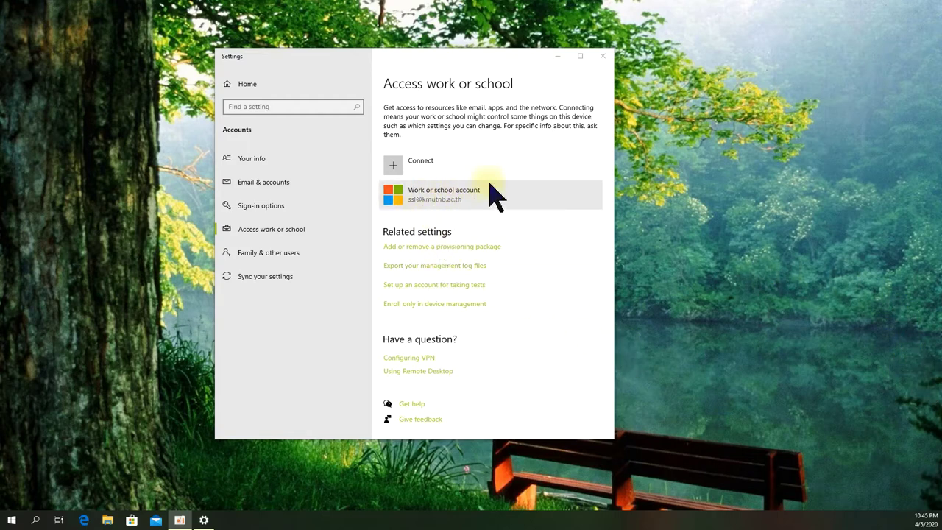
Step: Close Settings and launch the Mail app from the taskbar
left_click(602, 57)
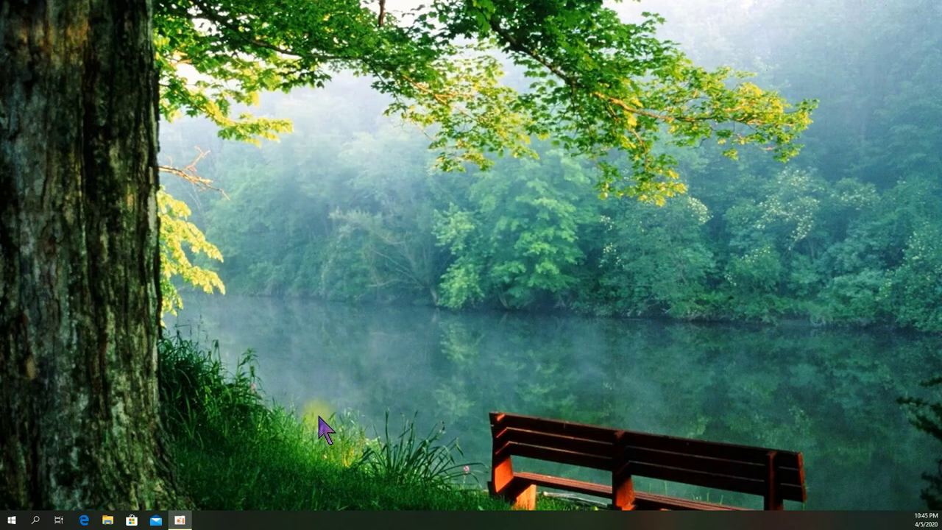
left_click(12, 520)
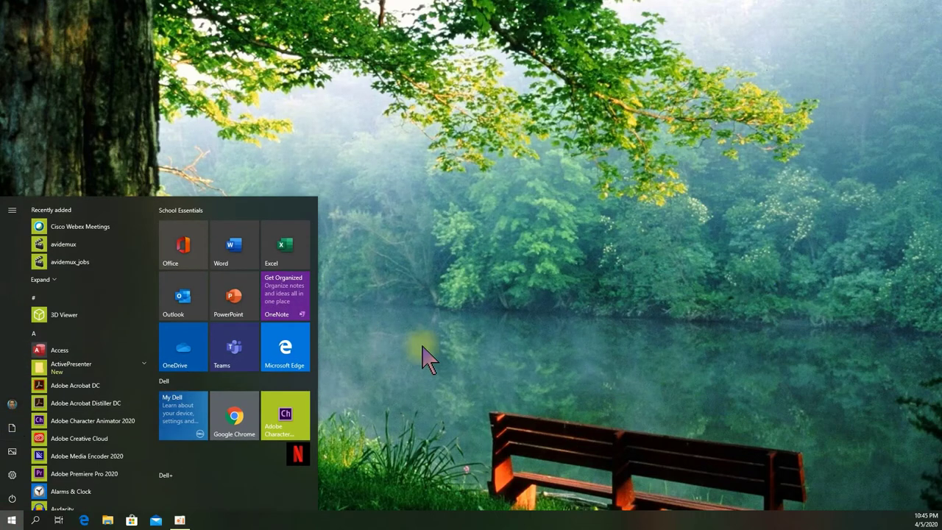
left_click(477, 343)
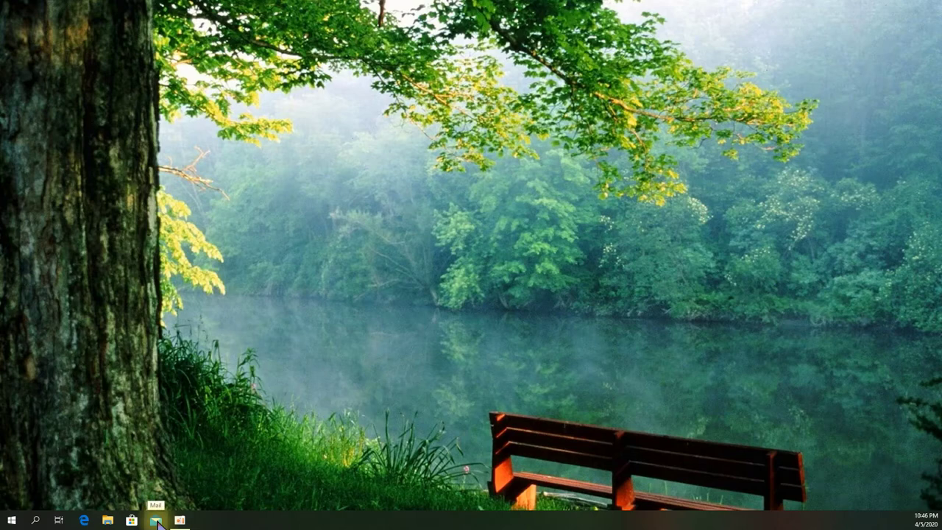
left_click(157, 521)
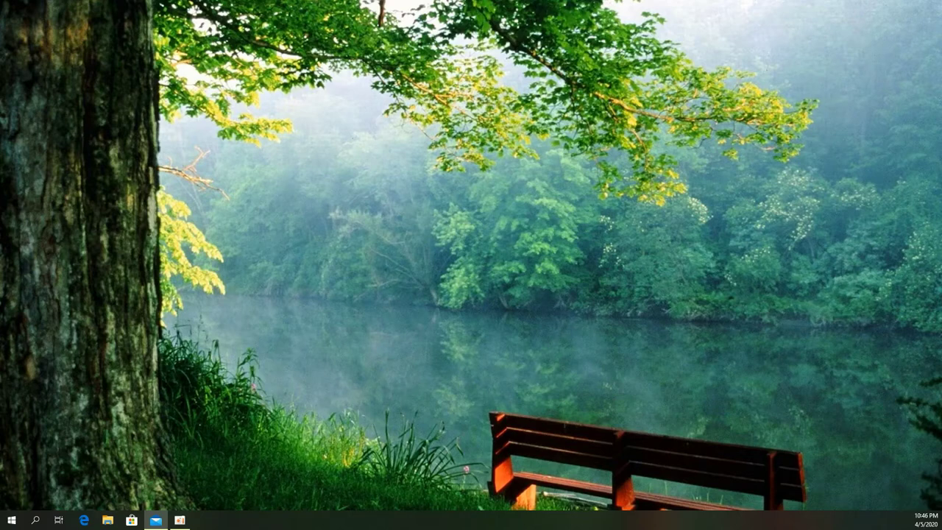
Step: Centre the Mail window and choose Add account on the Welcome to Mail screen
left_click_drag(884, 70, 660, 45)
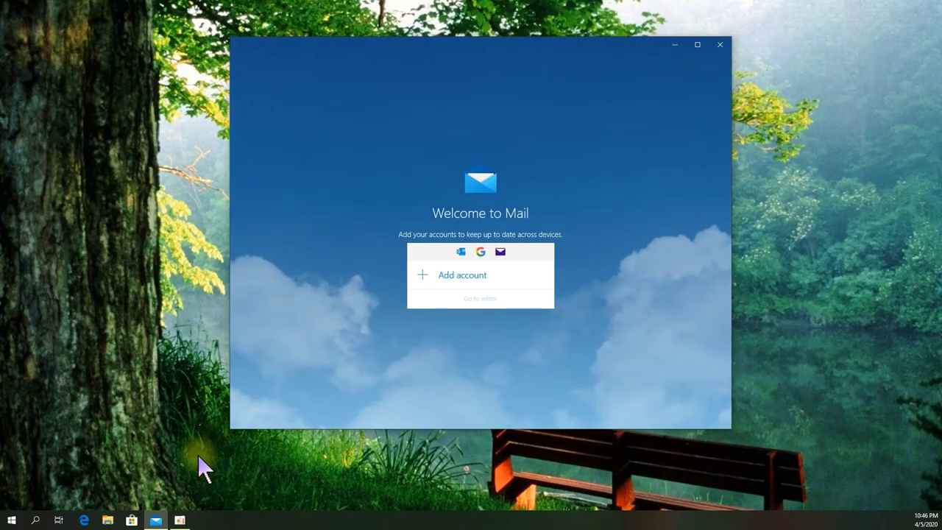
mouse_move(160, 520)
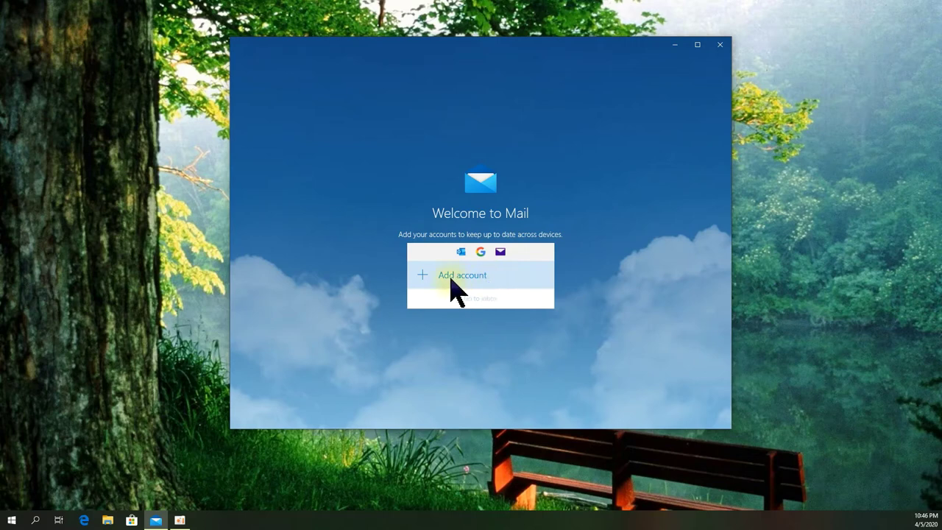
left_click(472, 279)
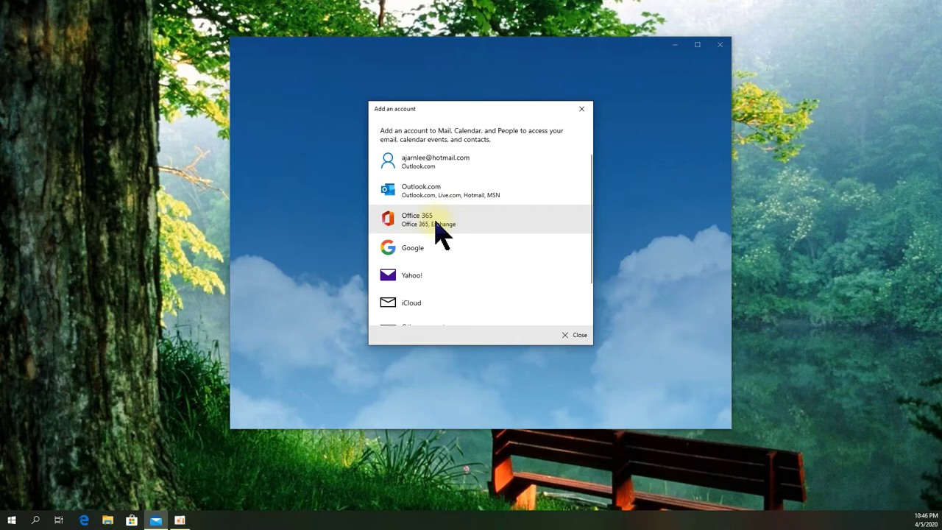
Step: Choose Office 365 and enter the school e-mail address to look up its settings
left_click(432, 226)
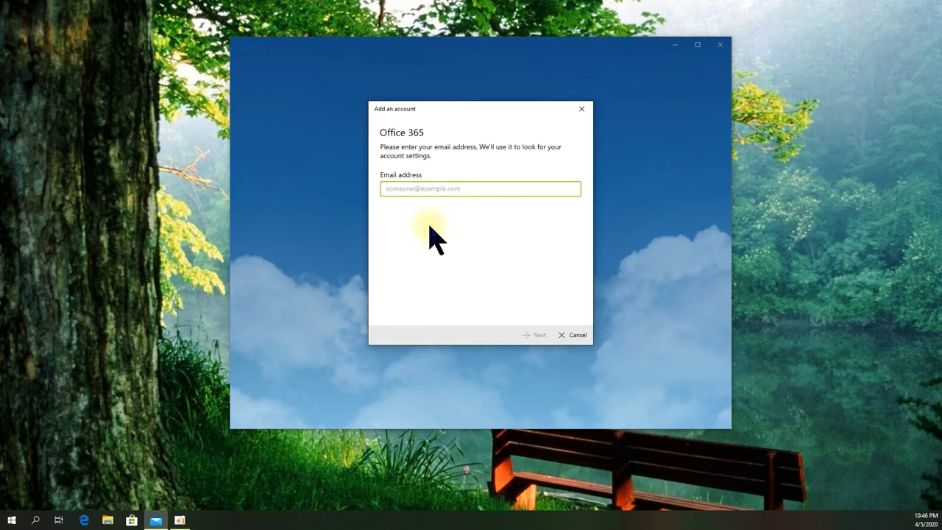
left_click(536, 338)
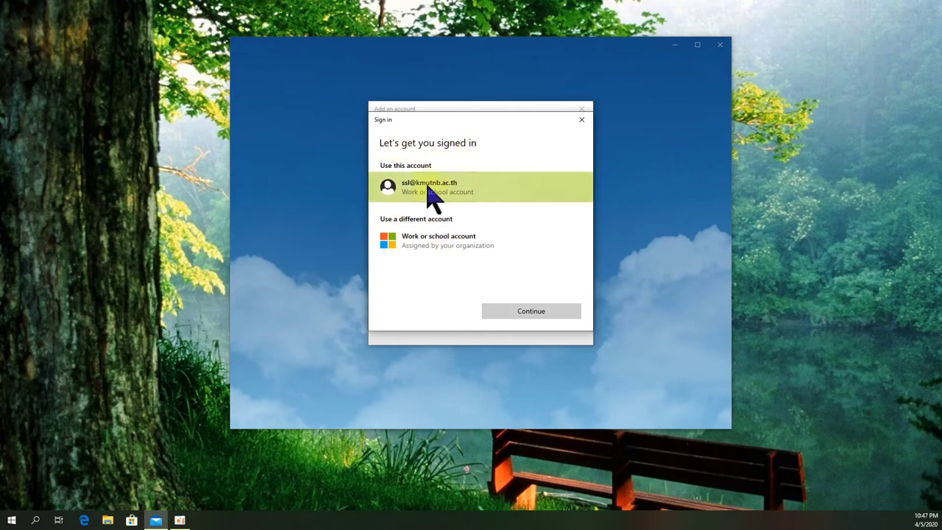
Step: Sign in with the connected school account and close the 'All done!' confirmation
left_click(427, 184)
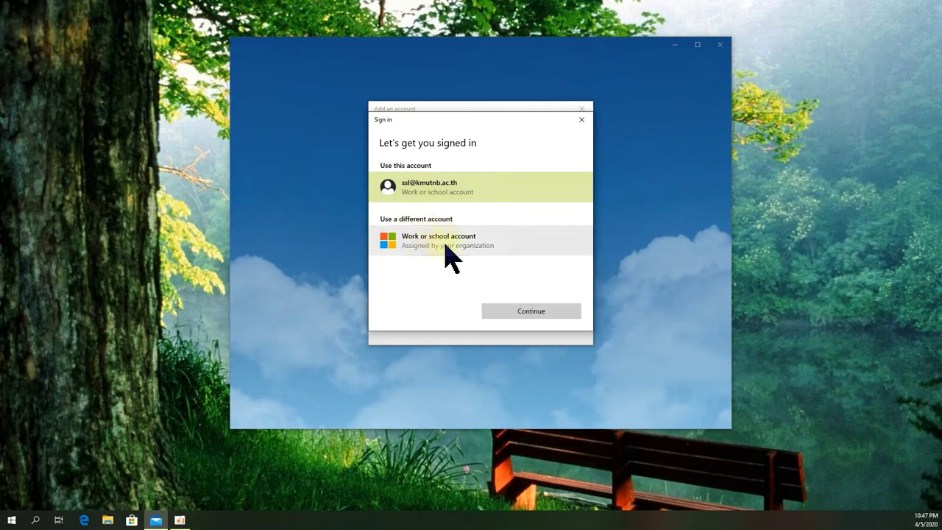
left_click(530, 311)
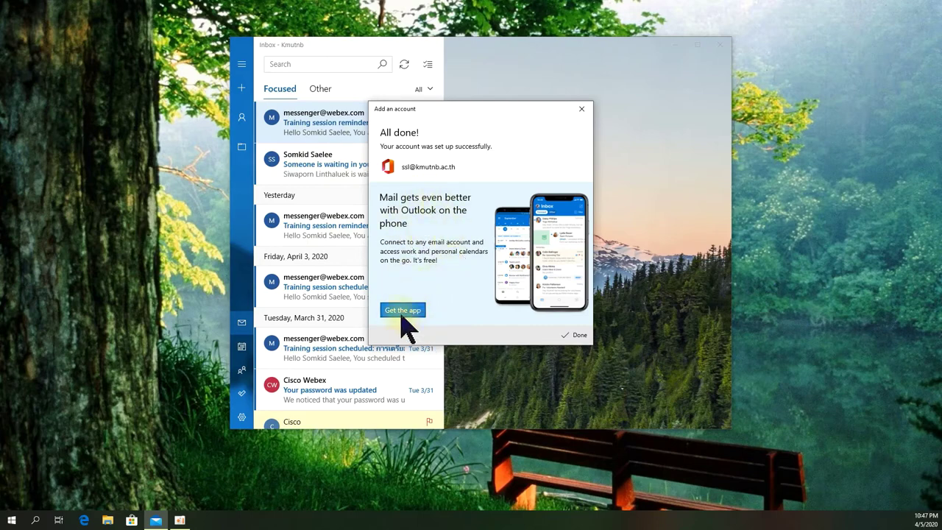
left_click(577, 336)
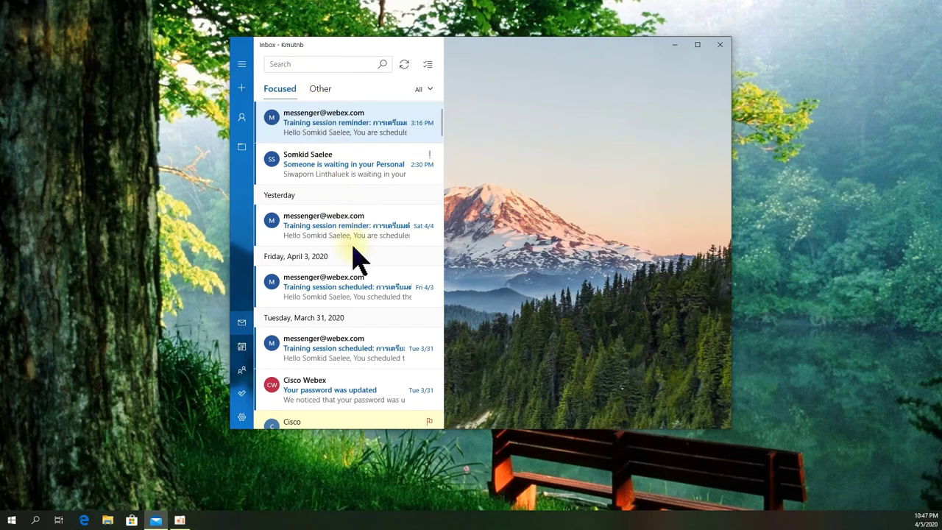
Step: Scroll through the school inbox and move the Mail window further left
scroll(353, 257, "down", 3)
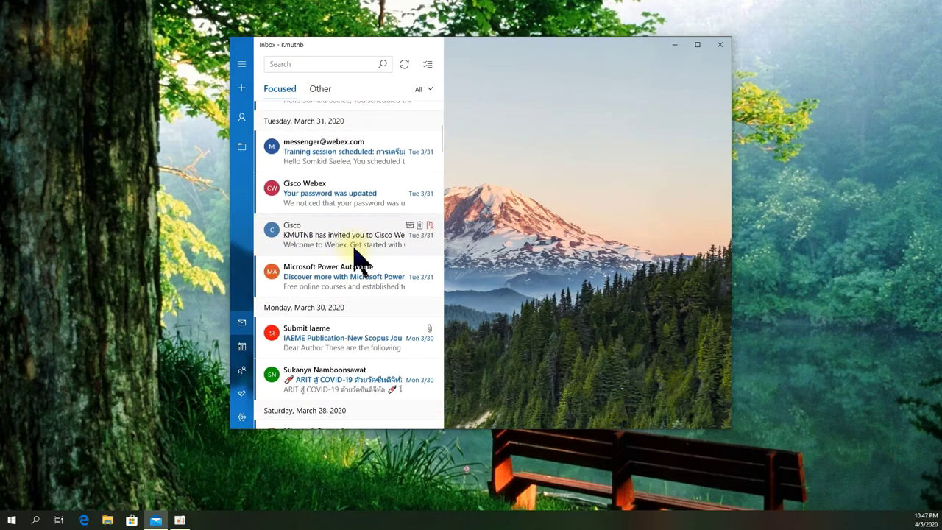
scroll(355, 259, "up", 3)
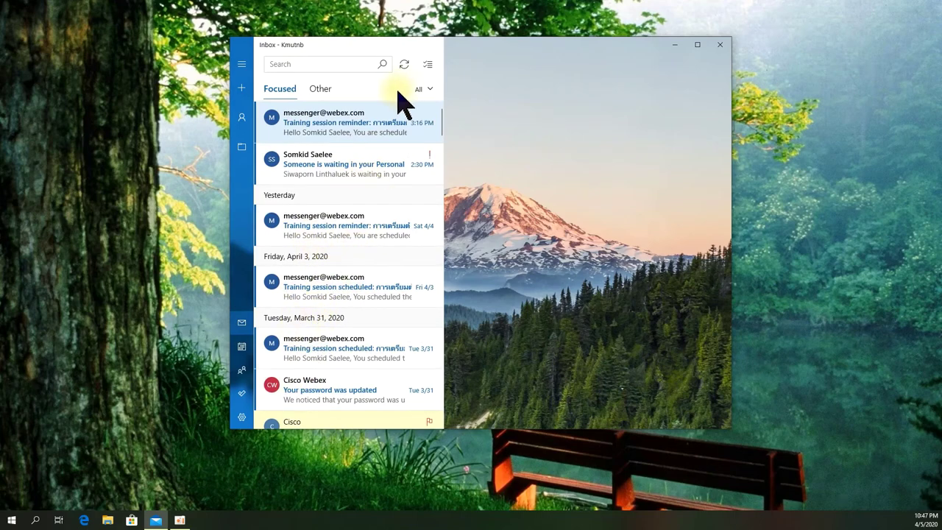
left_click_drag(528, 46, 472, 49)
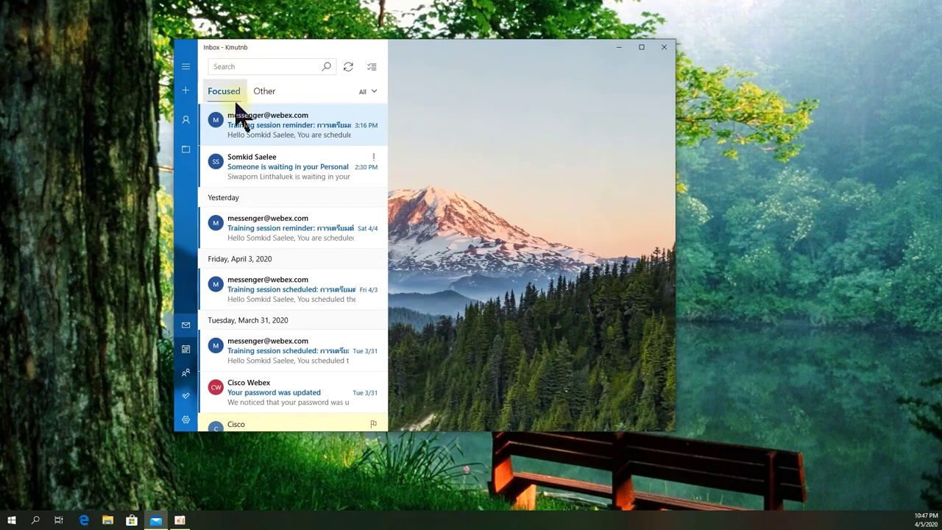
left_click(185, 351)
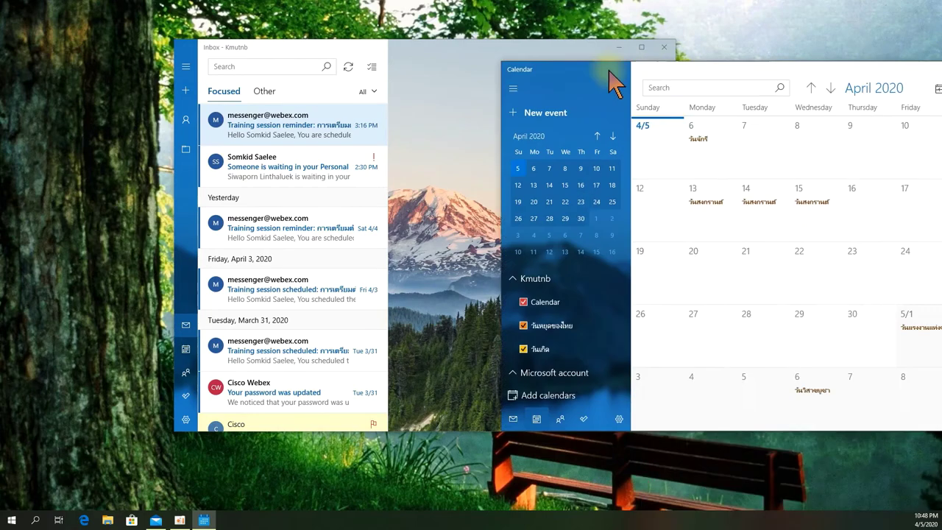
left_click_drag(610, 81, 538, 67)
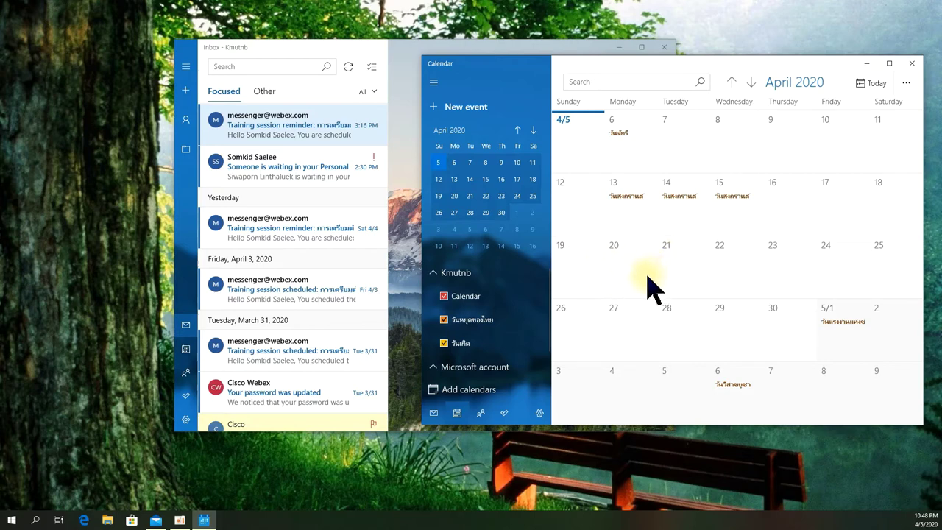
left_click(437, 273)
left_click(437, 273)
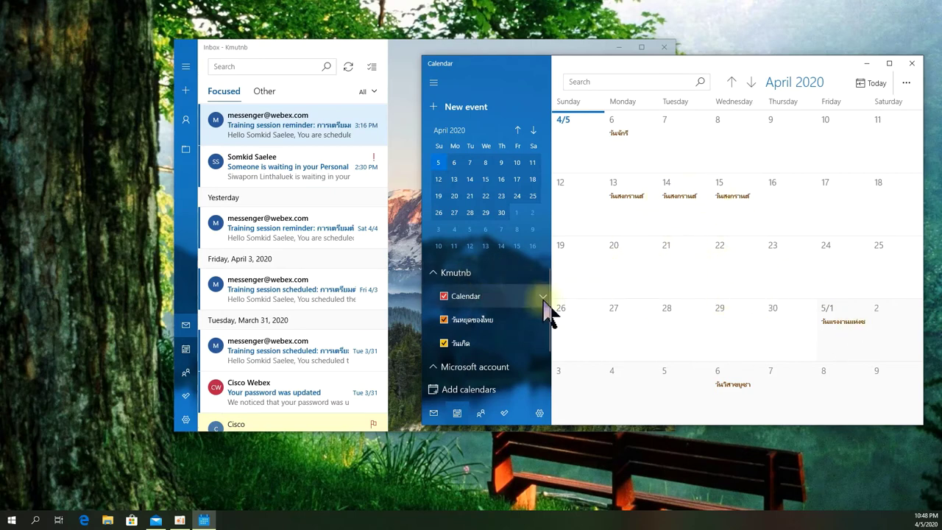
left_click(678, 199)
left_click(913, 66)
left_click(912, 67)
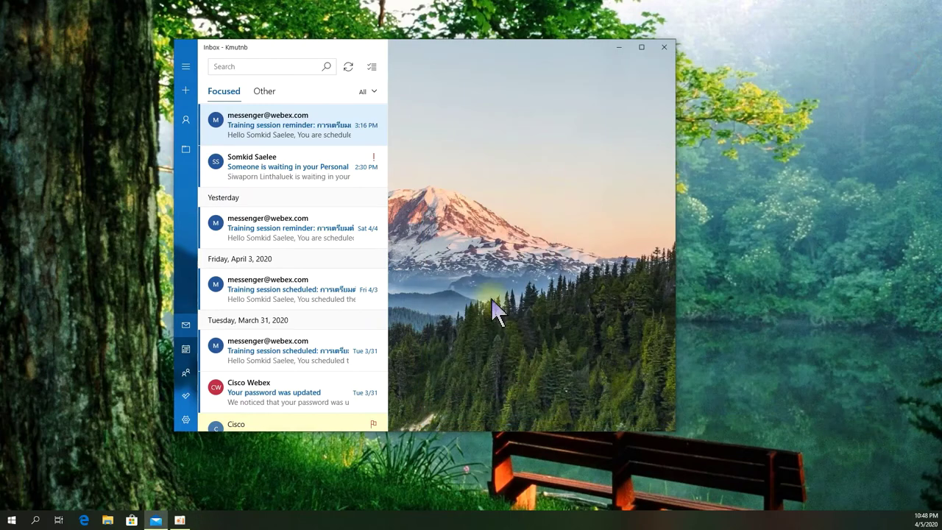
Step: Bring up Mail Settings, close Mail, and launch the Microsoft Store
left_click(185, 419)
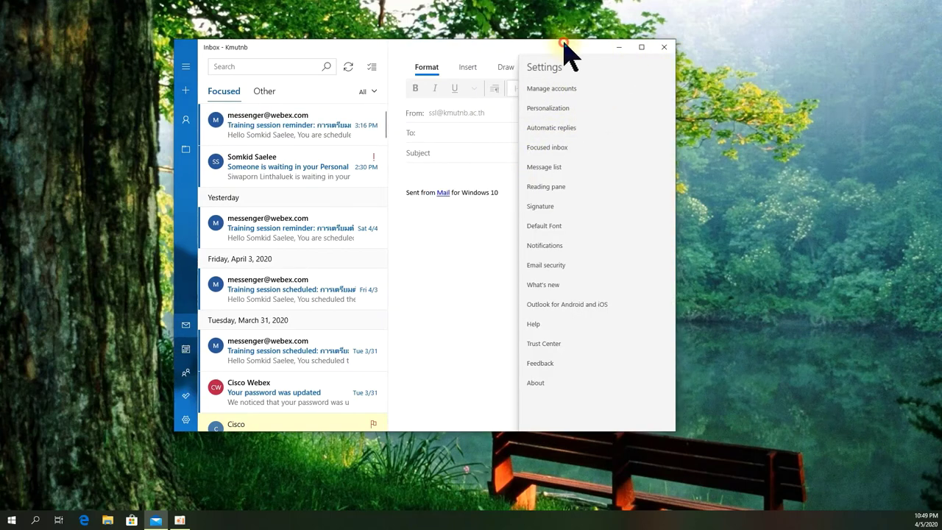
left_click(664, 47)
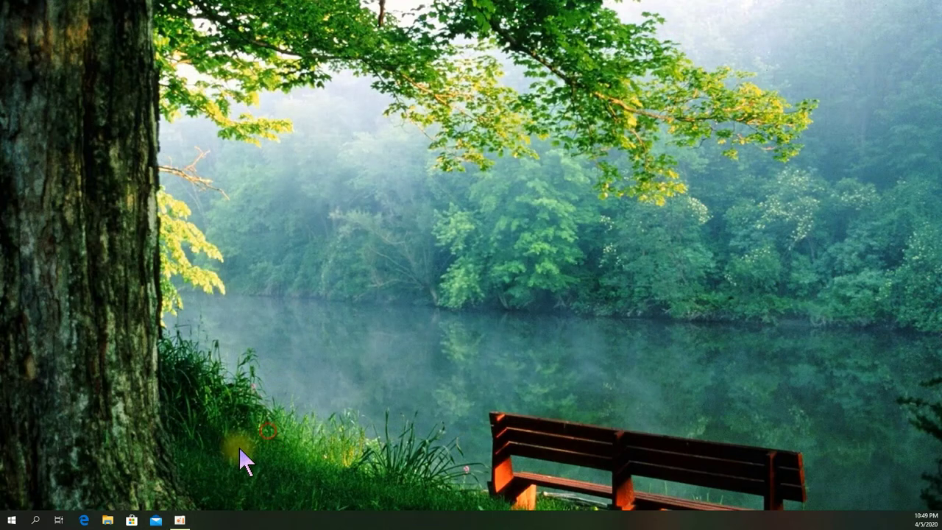
left_click(131, 520)
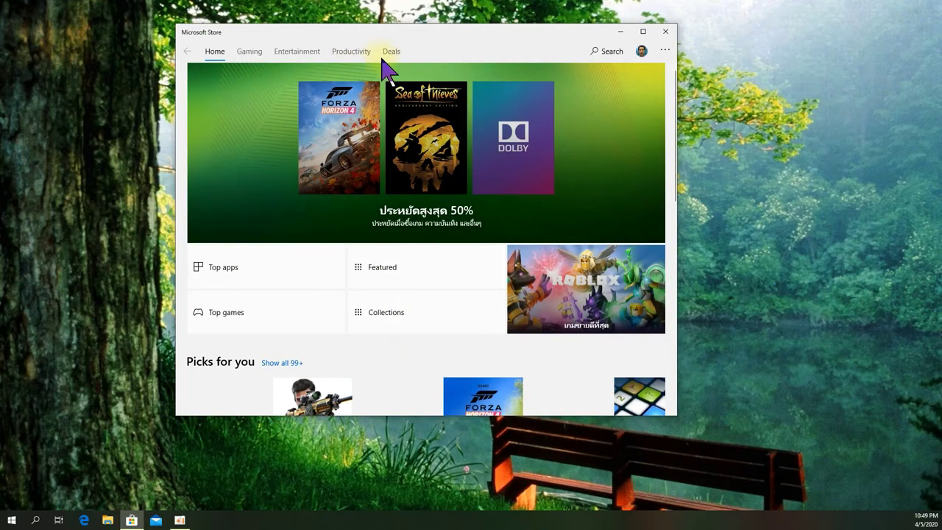
Step: Move the Microsoft Store window slightly down and to the right on the desktop
left_click_drag(434, 29, 462, 60)
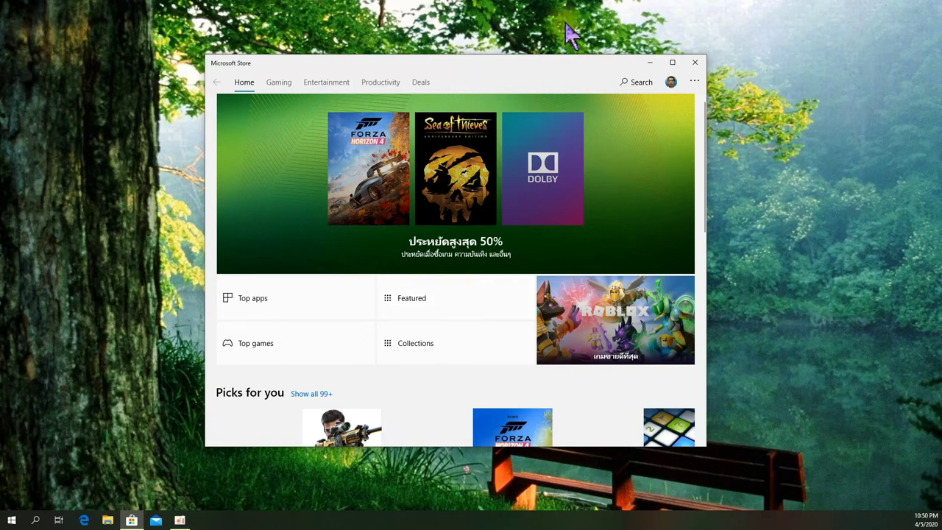
Step: Add the KMUTNB school account to the Store as a work or school account and sign in
left_click(671, 84)
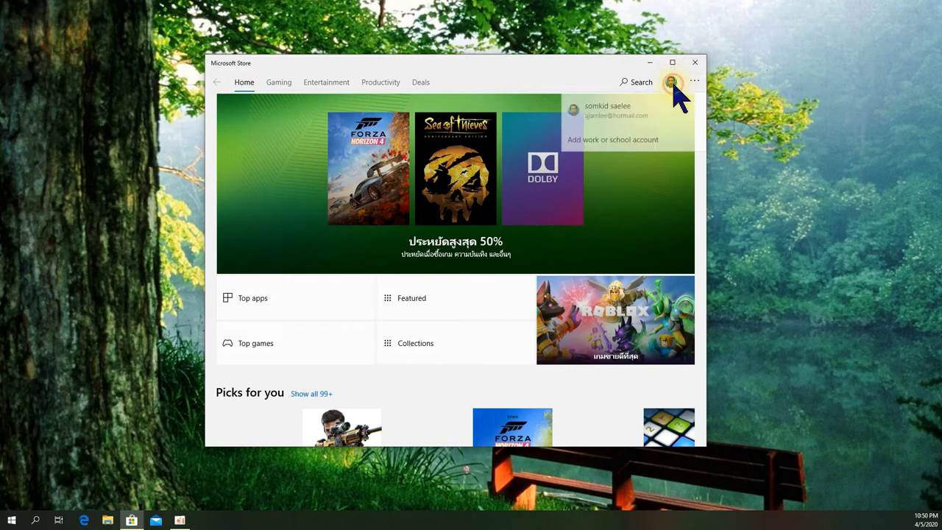
left_click(613, 143)
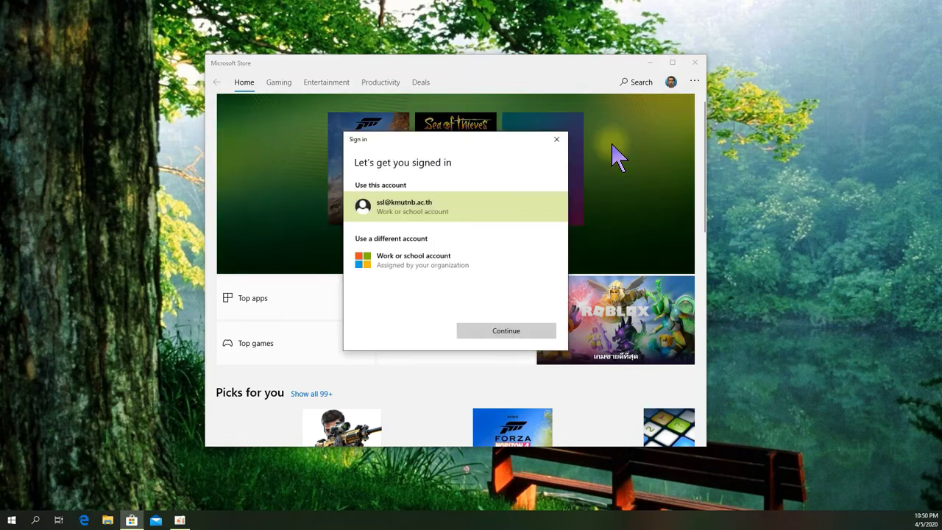
left_click(506, 329)
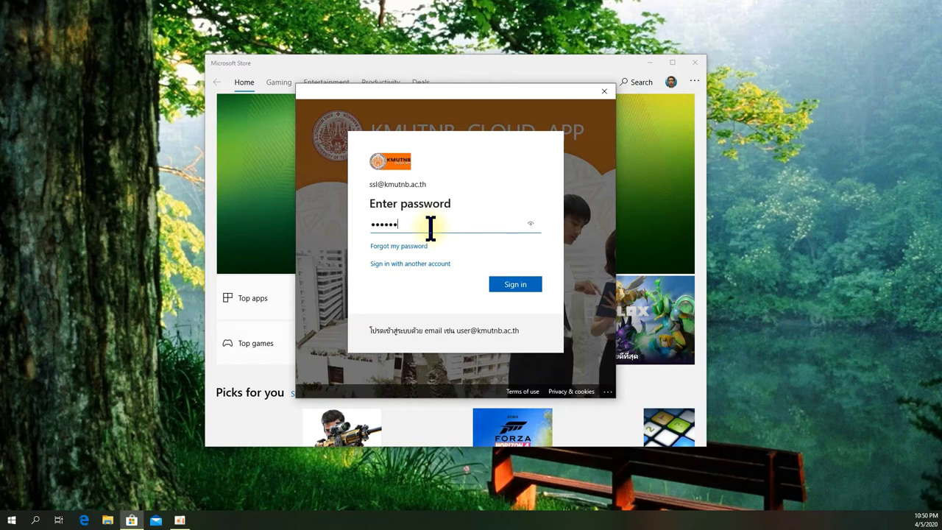
left_click(516, 285)
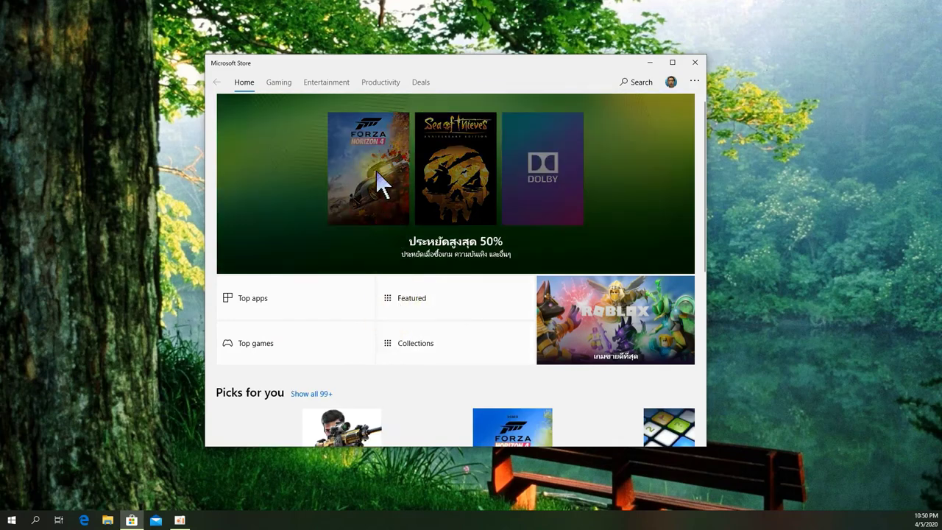
Step: Check the newly added school account's details in the account list, then close them
left_click(670, 85)
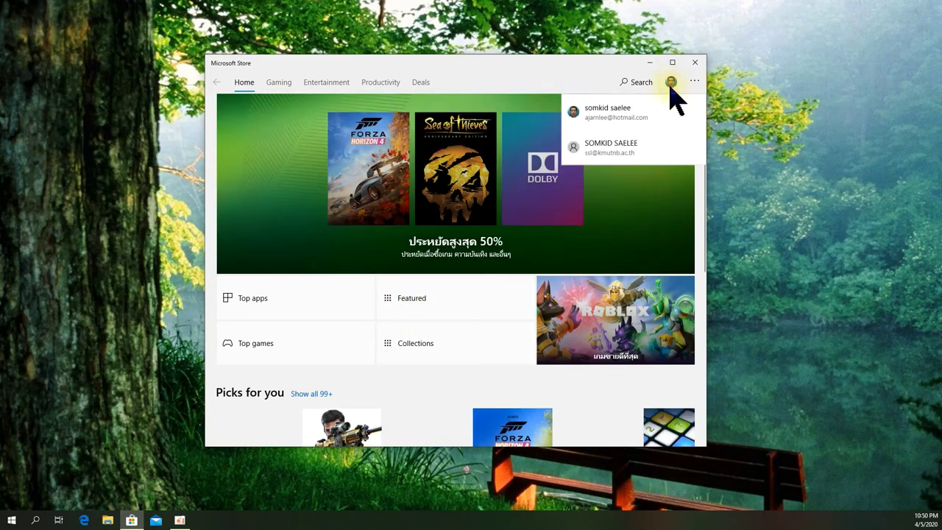
left_click(618, 149)
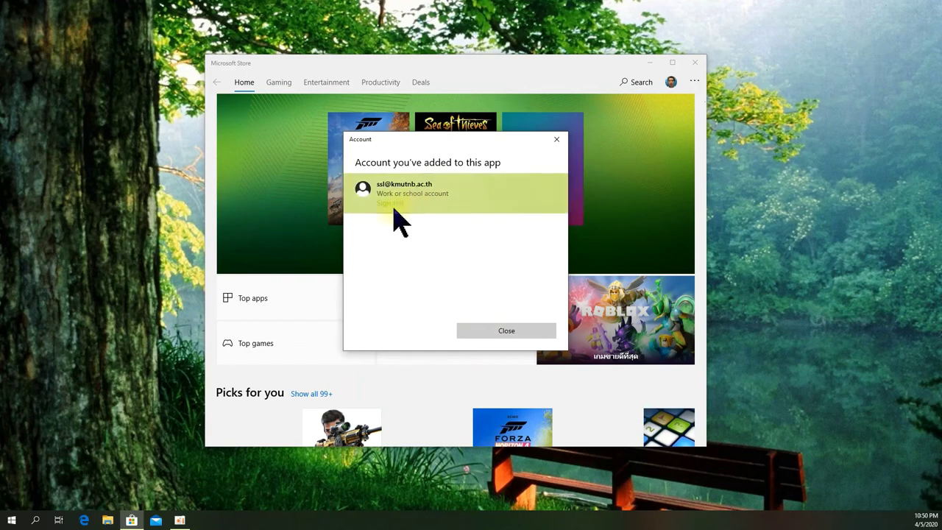
left_click(508, 331)
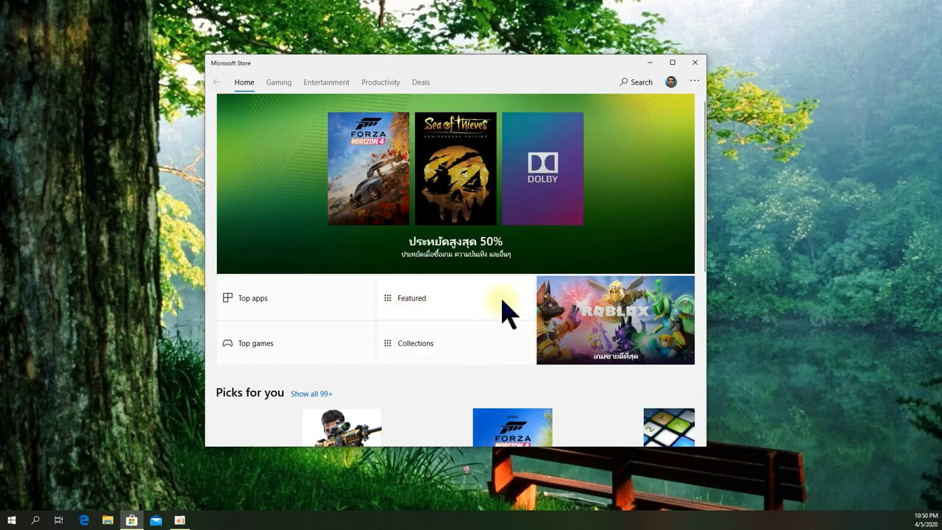
Step: Confirm the personal and KMUTNB accounts both appear in the account list, then close the Store
scroll(417, 264, "down", 6)
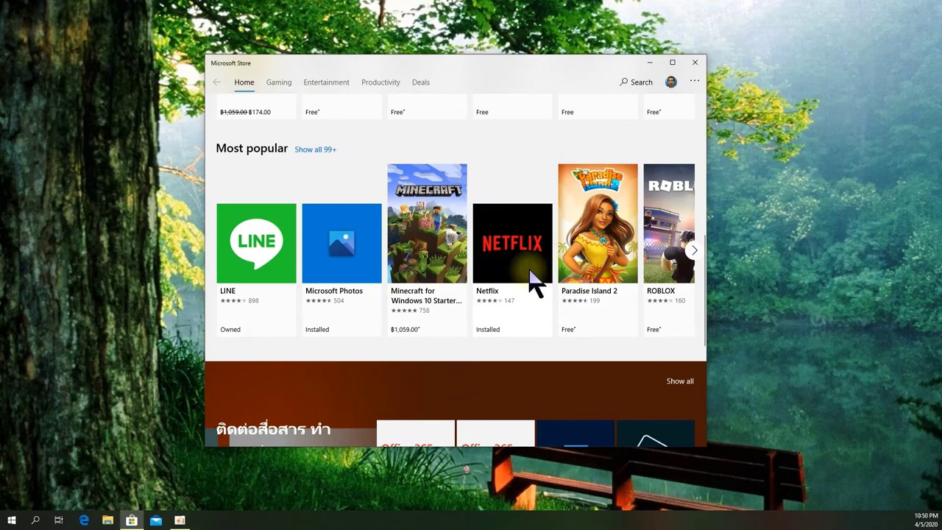
scroll(534, 284, "down", 2)
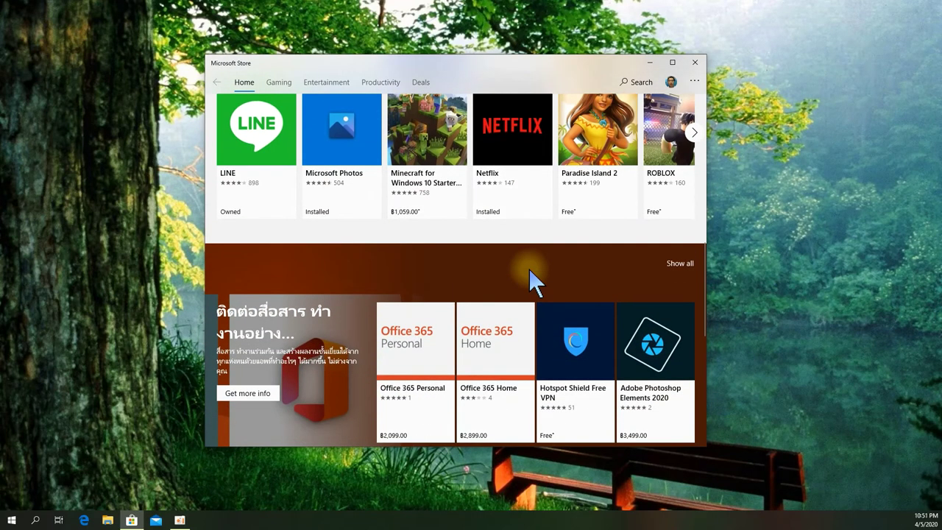
scroll(530, 285, "down", 4)
scroll(434, 215, "up", 2)
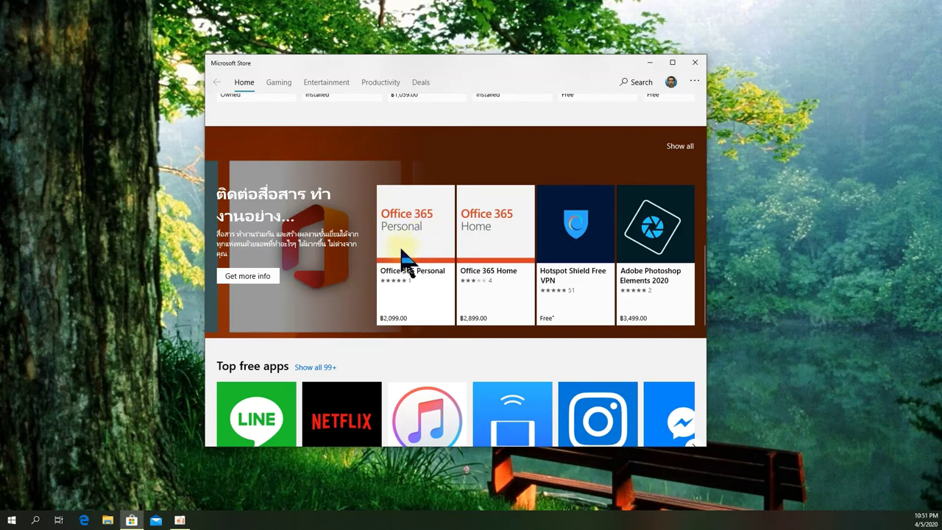
scroll(494, 259, "up", 3)
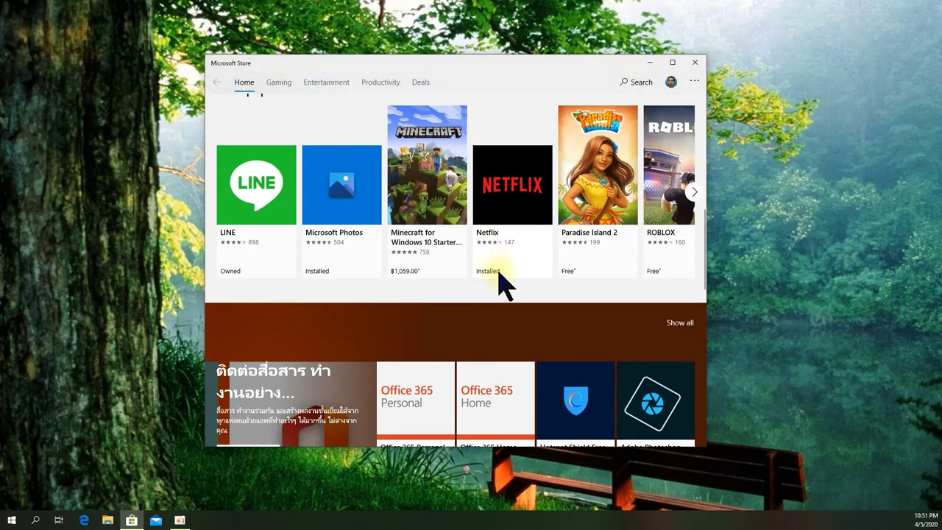
scroll(589, 280, "up", 3)
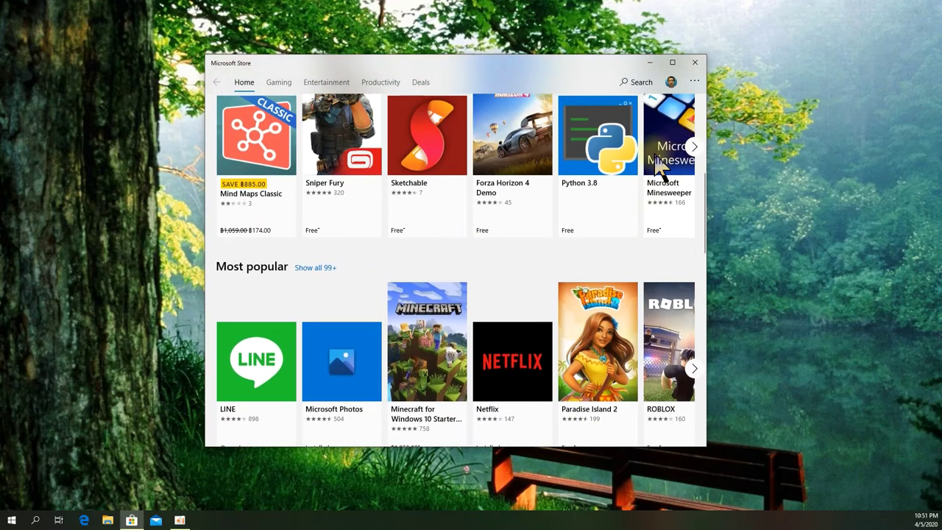
scroll(674, 154, "up", 1)
scroll(666, 129, "up", 3)
scroll(662, 127, "up", 2)
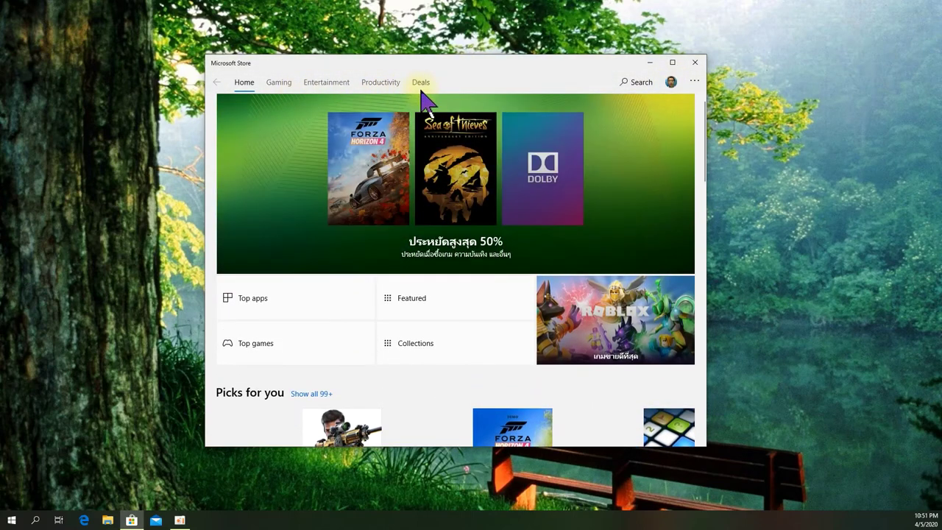
left_click(671, 81)
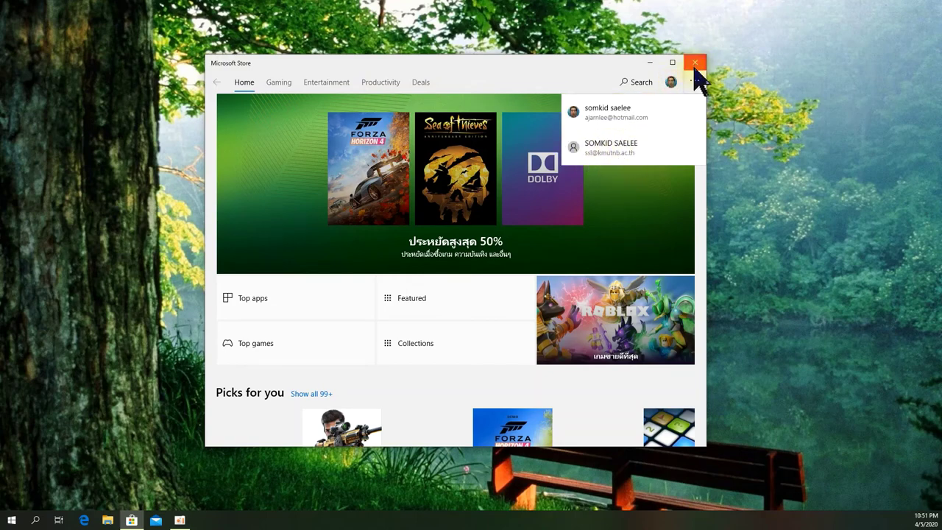
left_click(695, 62)
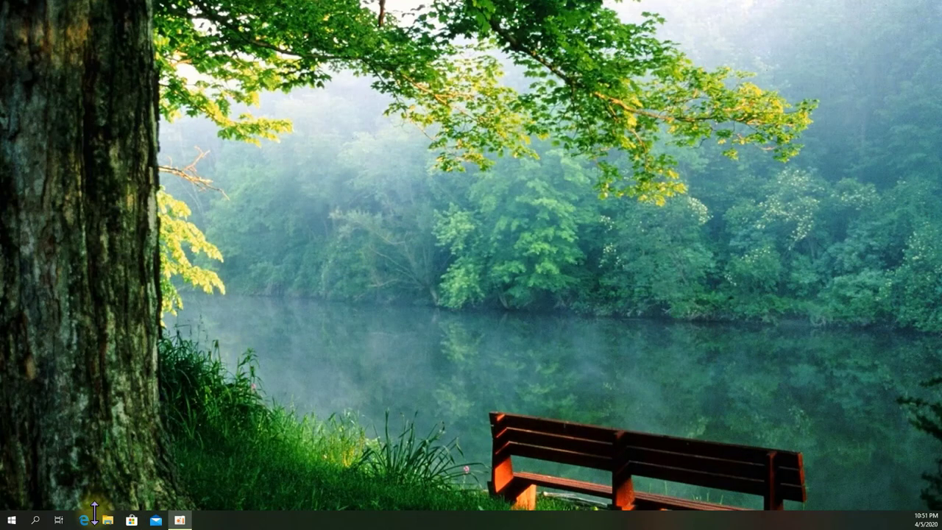
Step: Launch OneDrive from the Start menu's app list
left_click(10, 523)
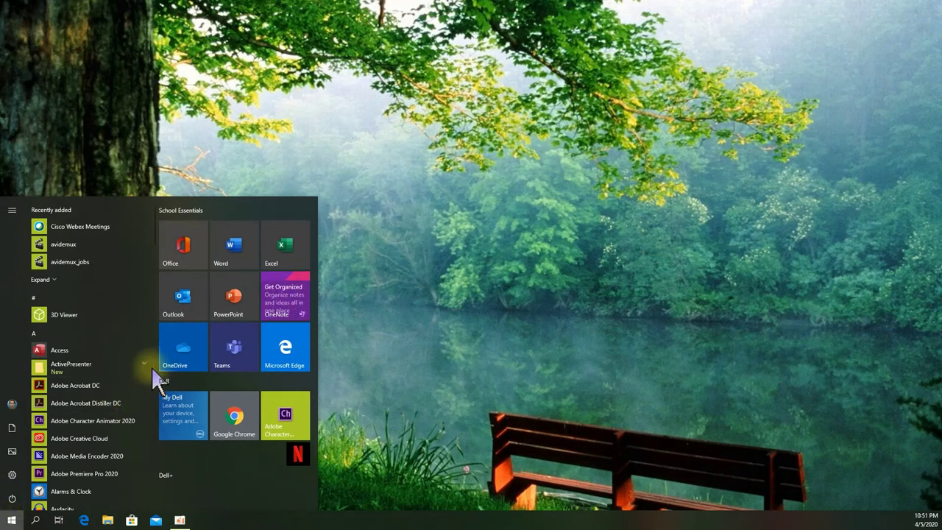
left_click(189, 353)
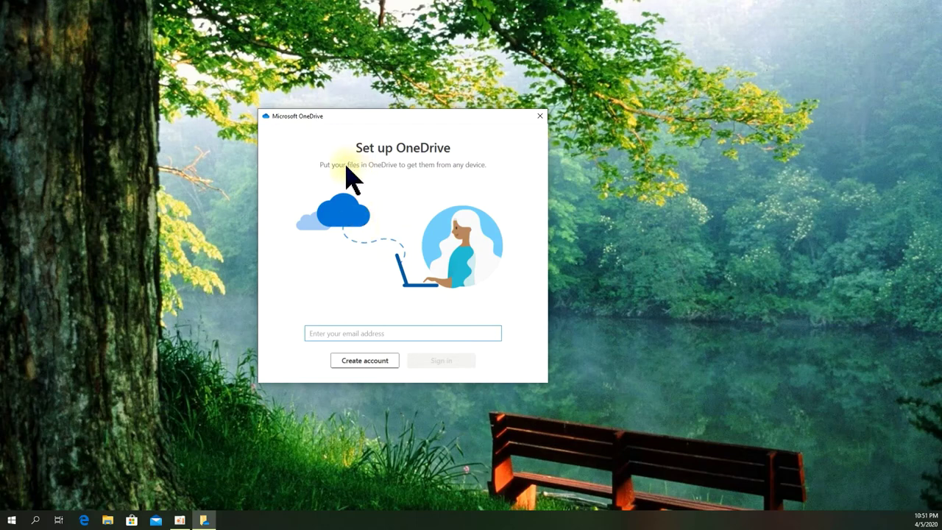
Step: Enter the school e-mail address and sign in to OneDrive with the KMUTNB account
left_click(370, 333)
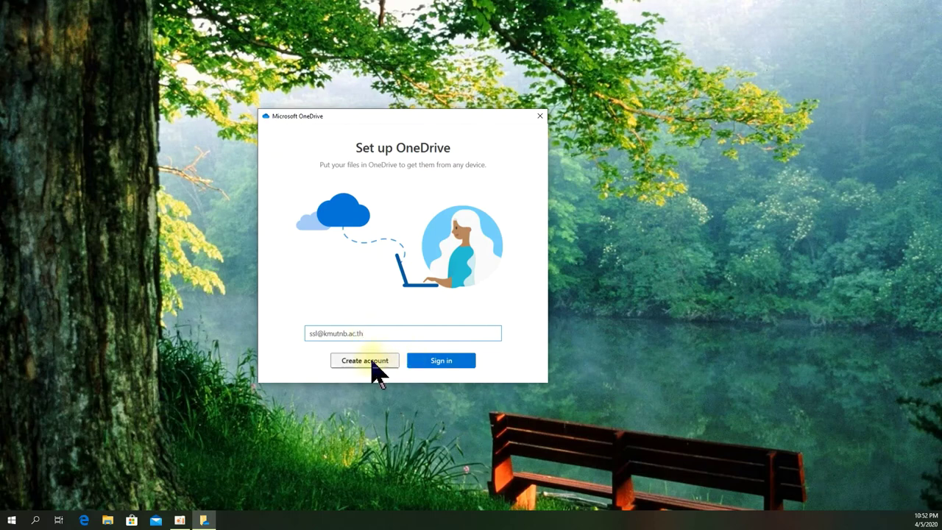
left_click(438, 361)
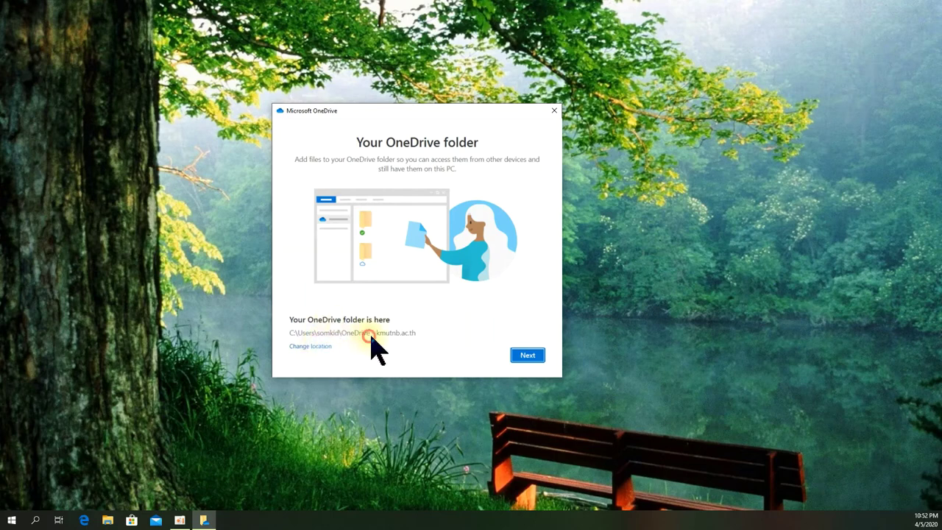
left_click(311, 346)
Step: Accept the suggested OneDrive folder location, page through the tour, and skip the mobile app
left_click_drag(442, 111, 368, 65)
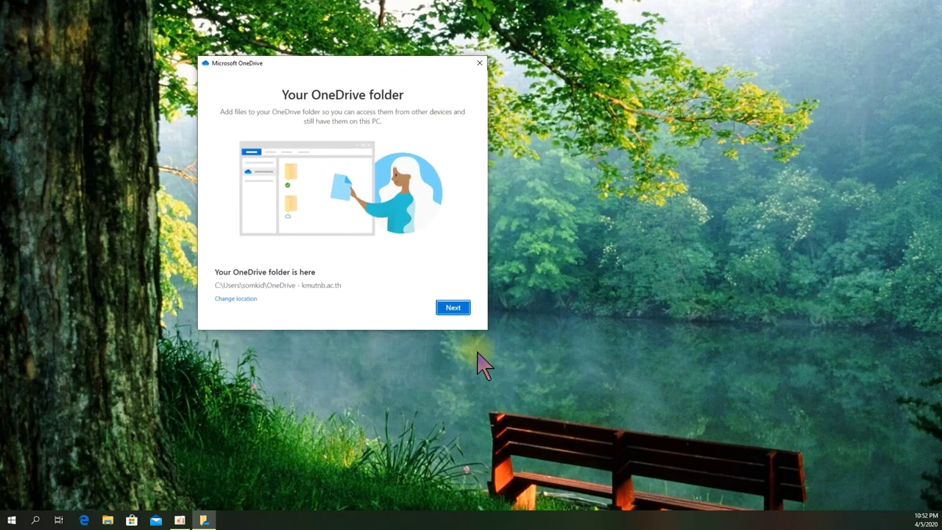
left_click(452, 309)
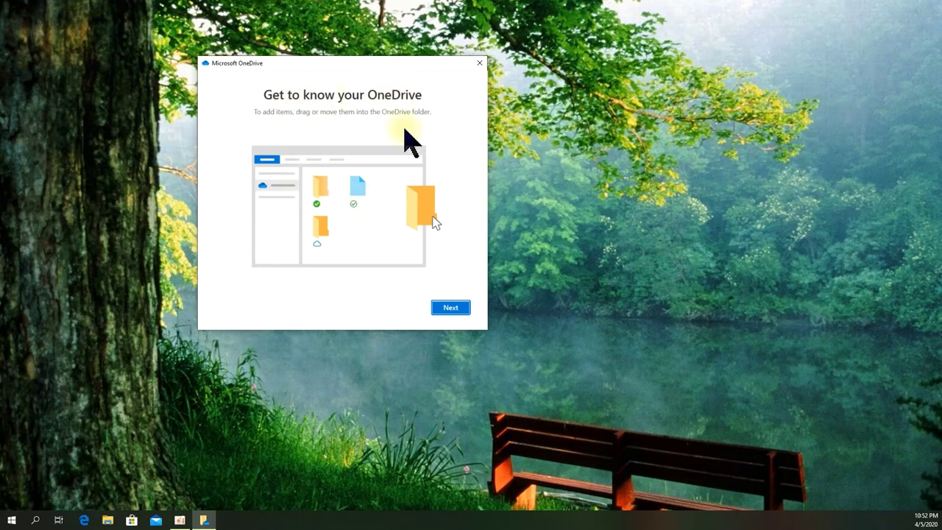
left_click(458, 309)
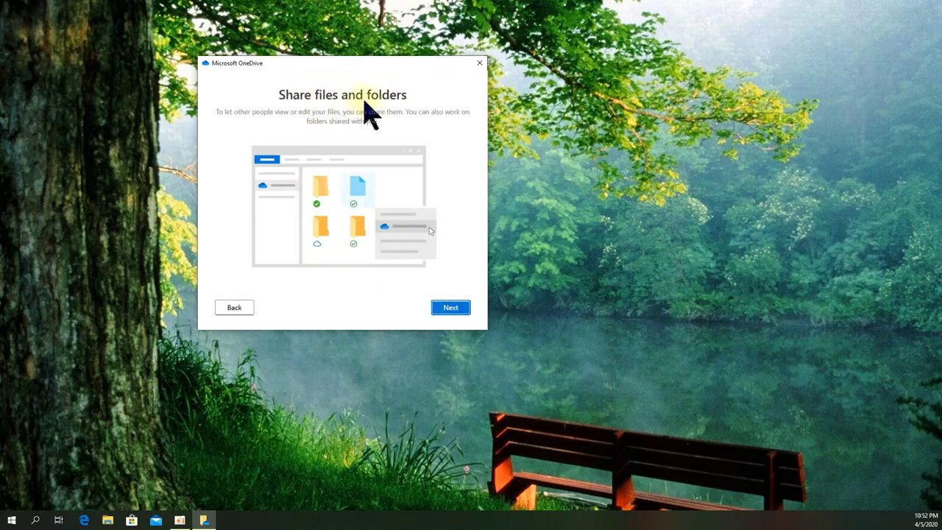
left_click(453, 309)
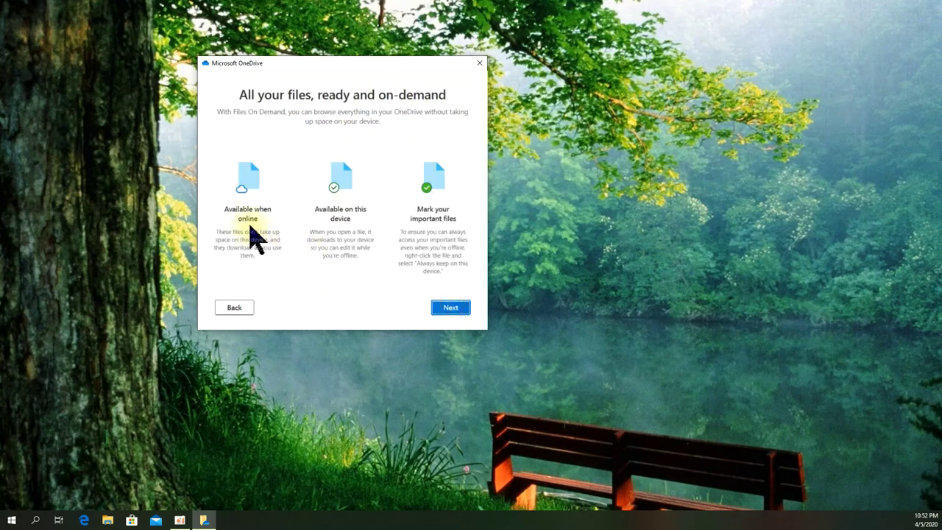
left_click(452, 309)
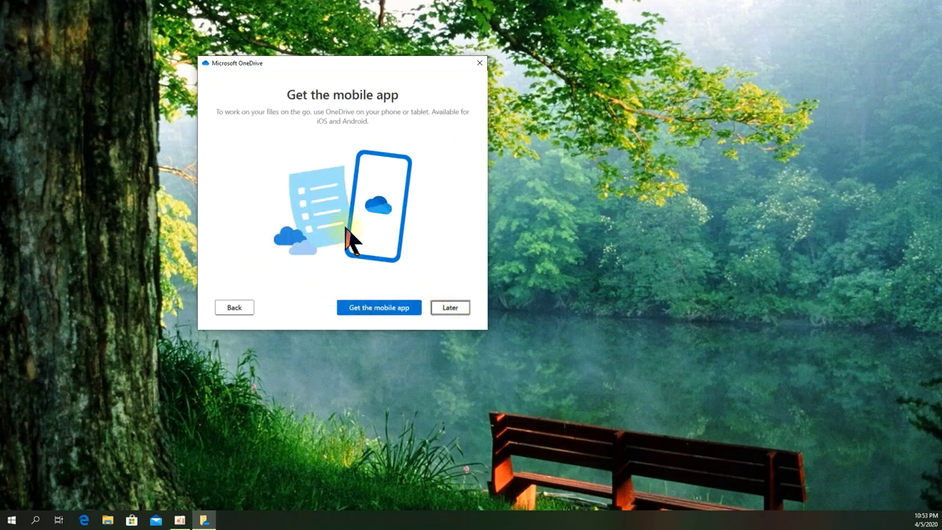
left_click(452, 310)
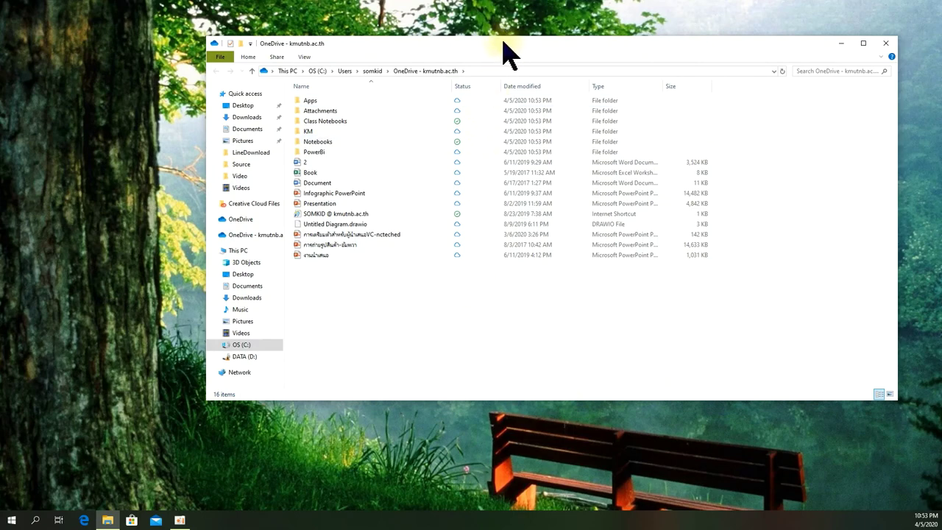
Step: Open OneDrive - kmutnb.ac.th and select each file in turn, from Infographic to the 14.2 MB presentation
left_click_drag(501, 42, 425, 62)
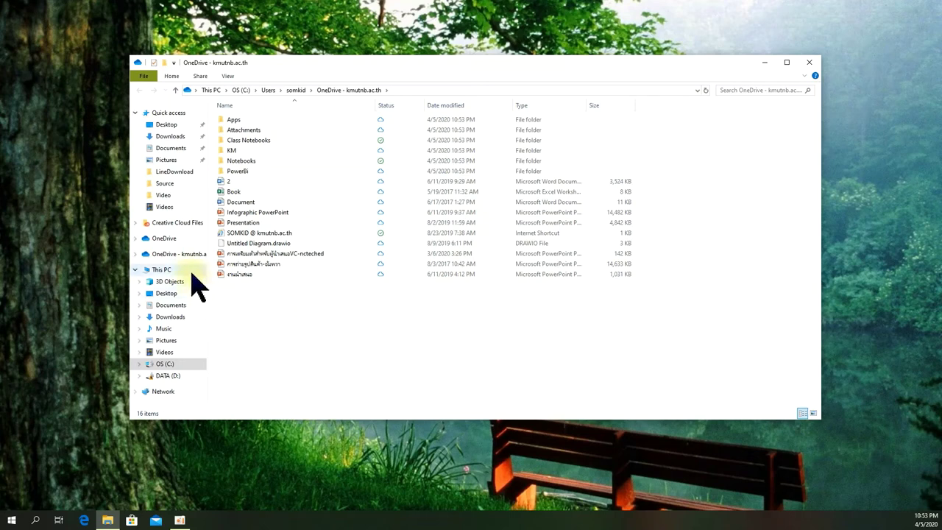
left_click(176, 254)
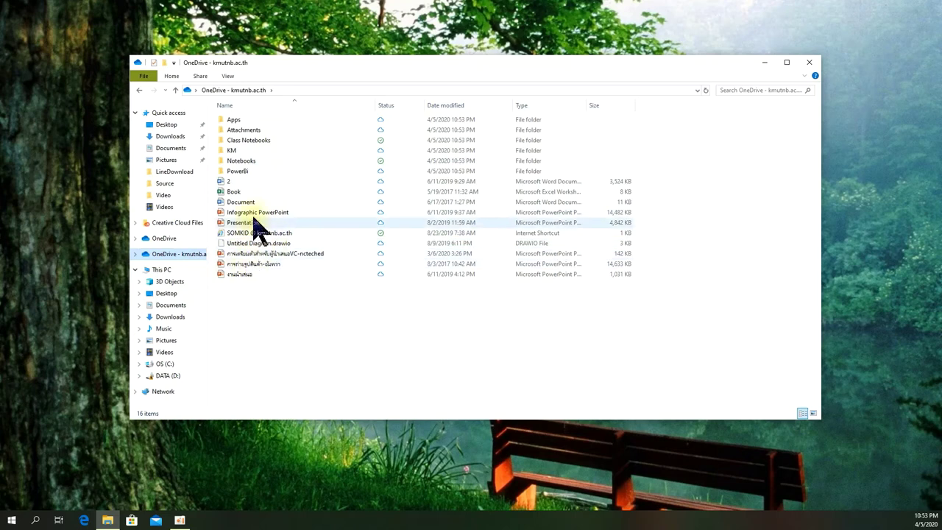
left_click(256, 214)
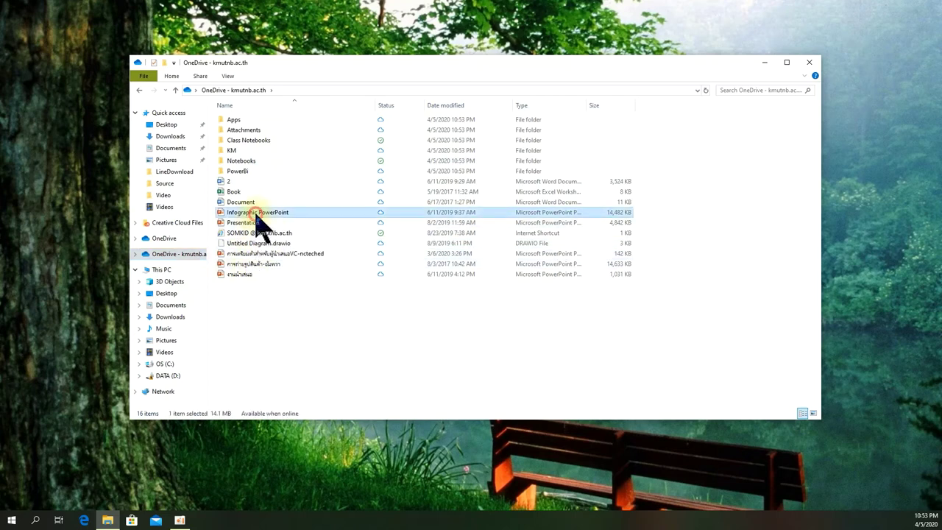
left_click(273, 255)
left_click(270, 265)
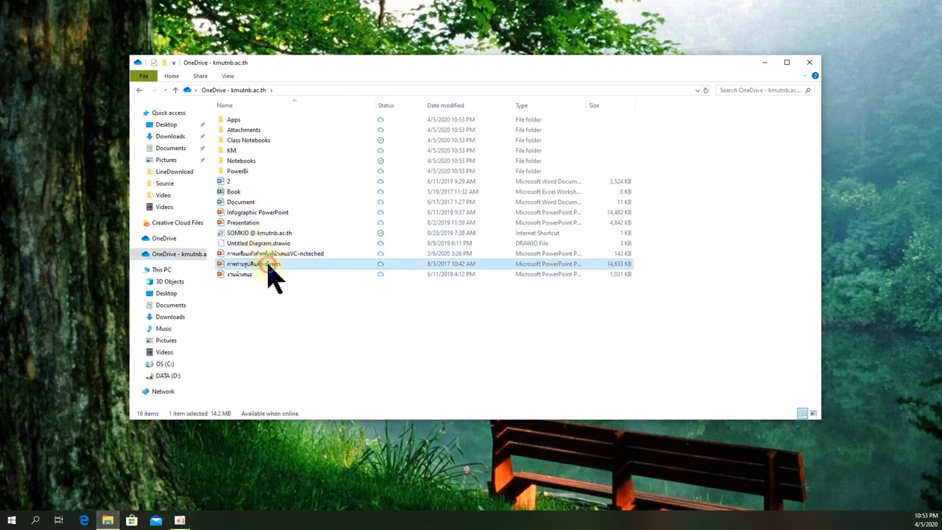
left_click(263, 276)
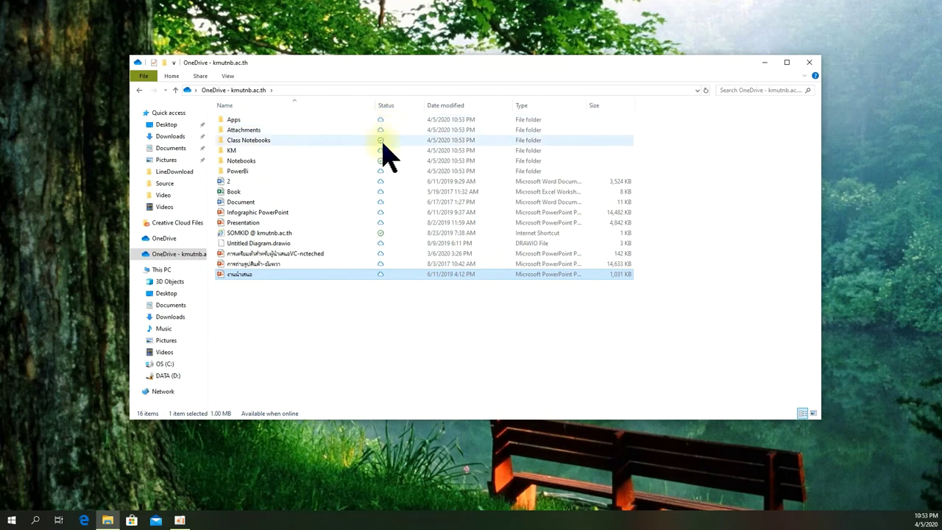
left_click(380, 223)
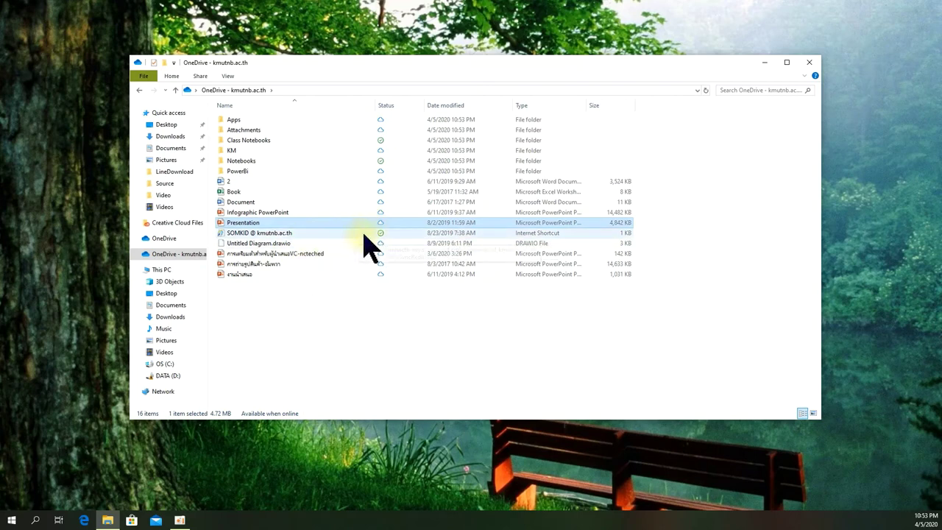
left_click(324, 243)
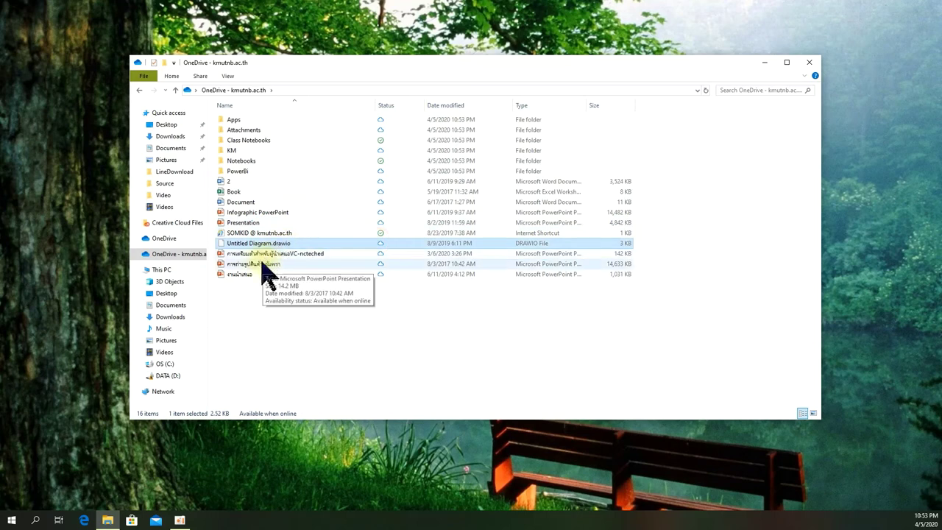
left_click(253, 264)
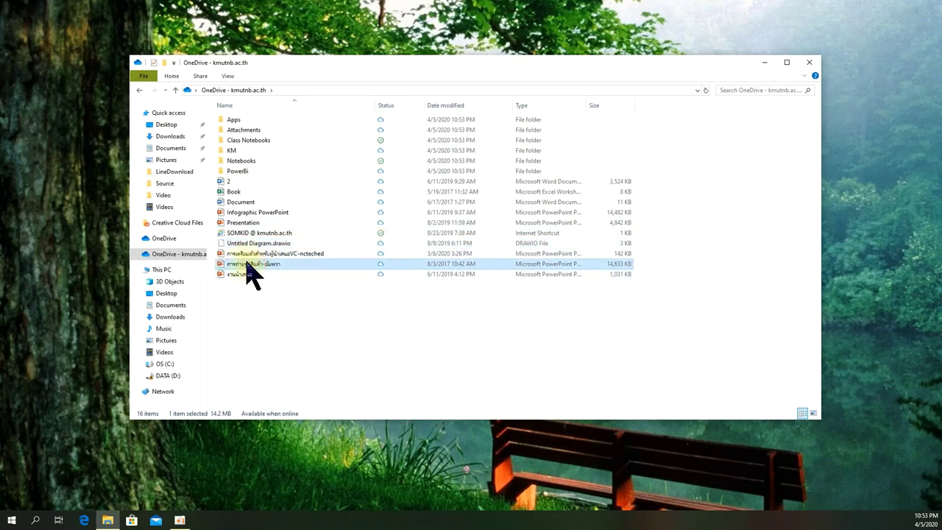
Step: Download and open the 14.2 MB Thai-named presentation dated 8/3/2017 in PowerPoint
double_click(247, 263)
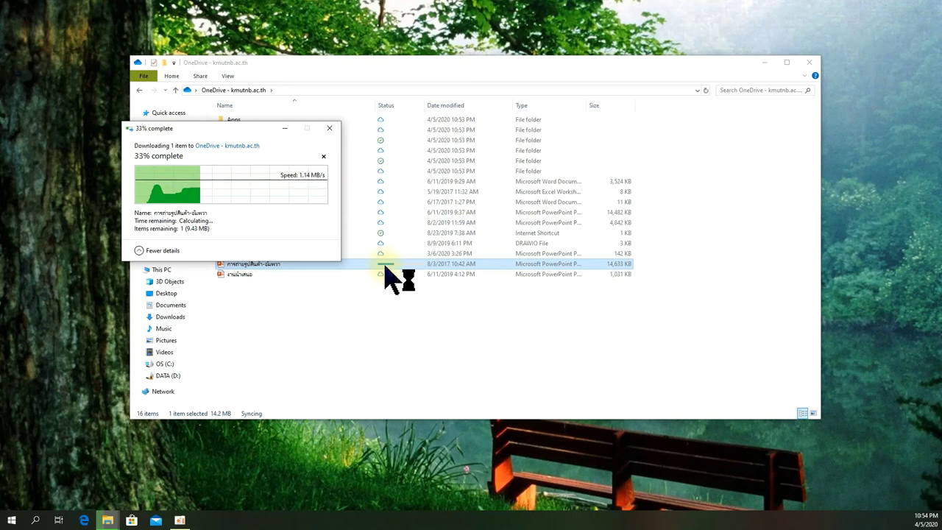
left_click(384, 266)
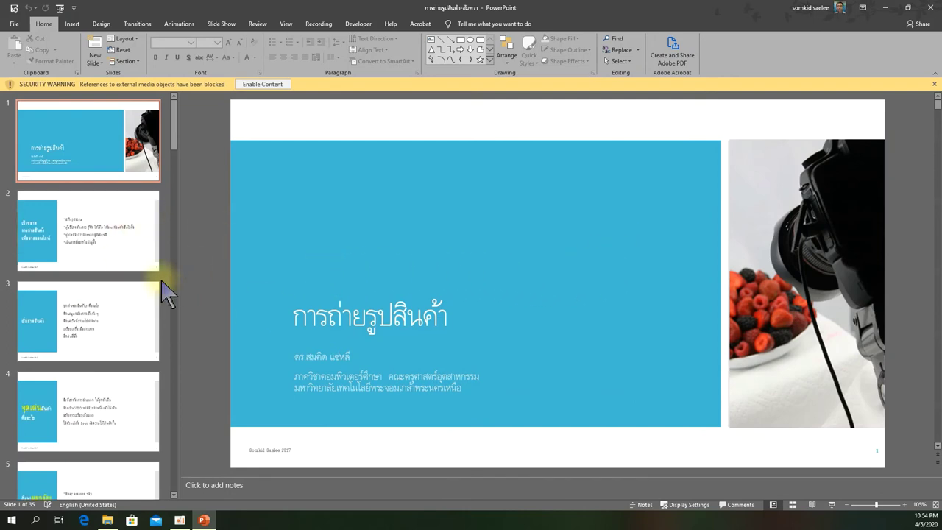
Step: Save the presentation via File > Save and the Quick Access Toolbar, then close PowerPoint
scroll(107, 316, "down", 3)
scroll(107, 316, "down", 2)
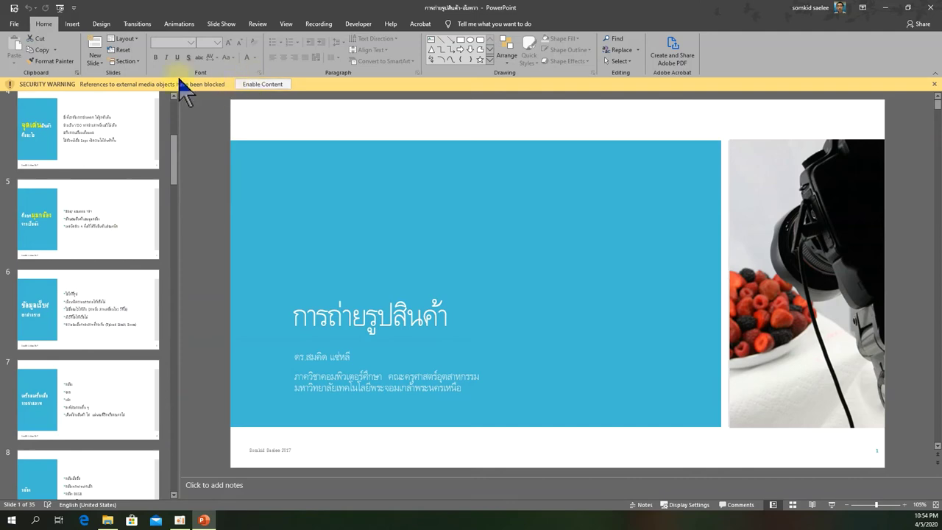
left_click(14, 24)
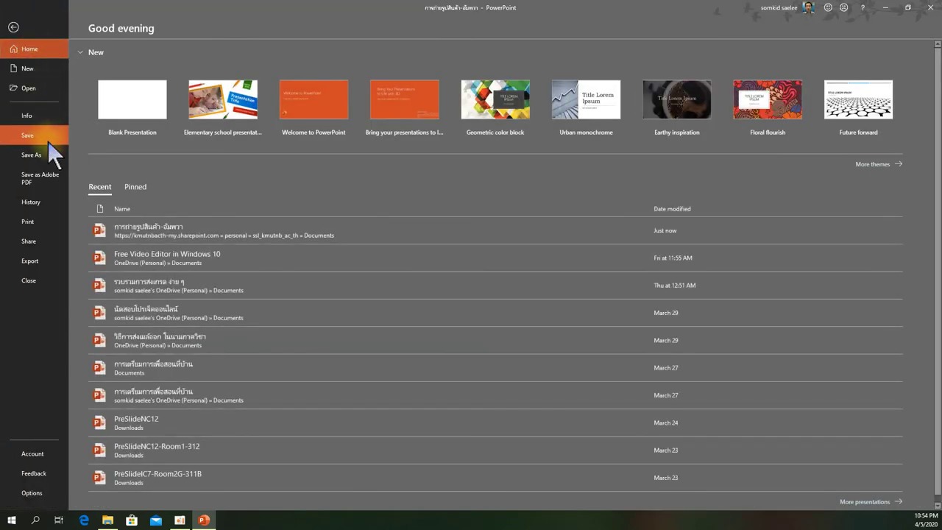
left_click(42, 137)
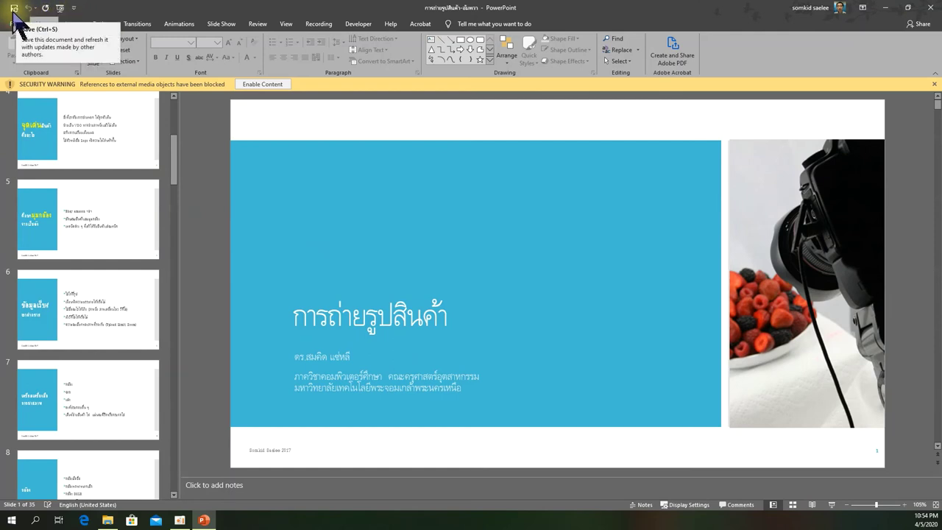
left_click(14, 10)
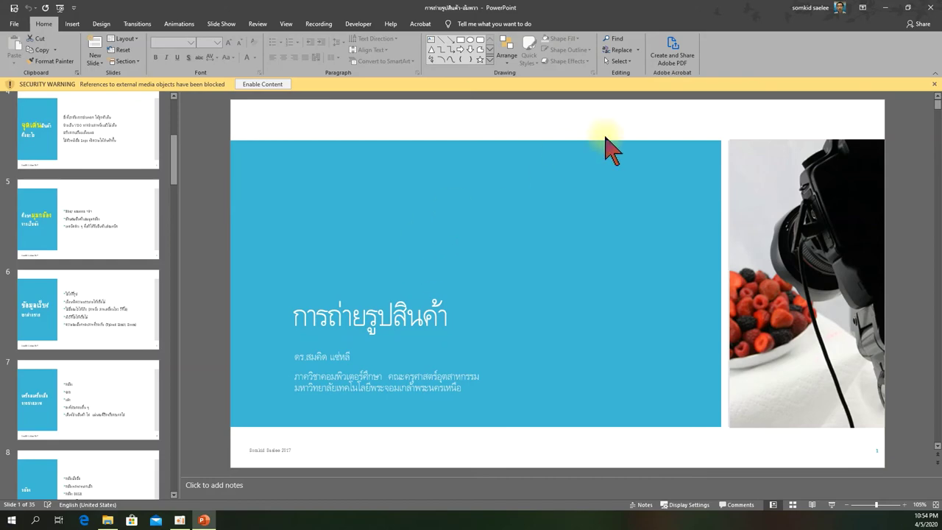
left_click(926, 8)
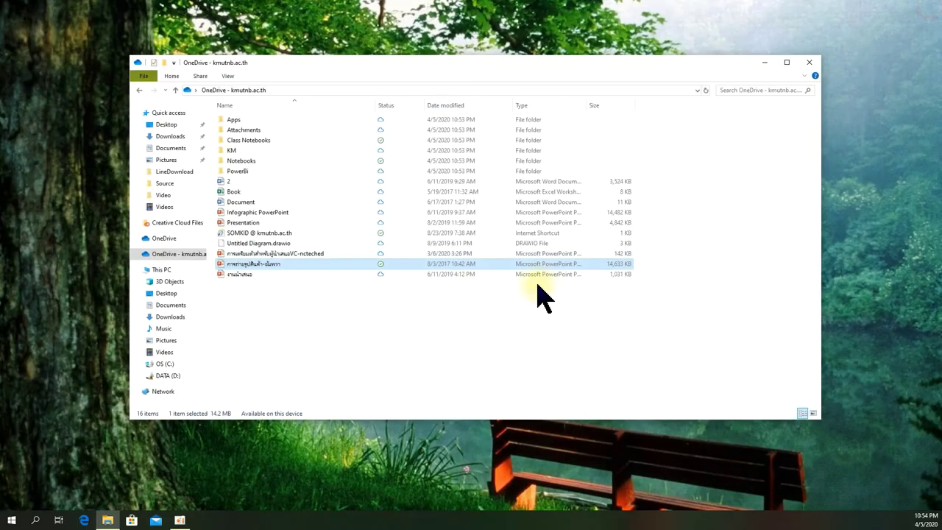
Step: Check the personal OneDrive folder from the home folder, then close both Explorer windows
left_click(267, 335)
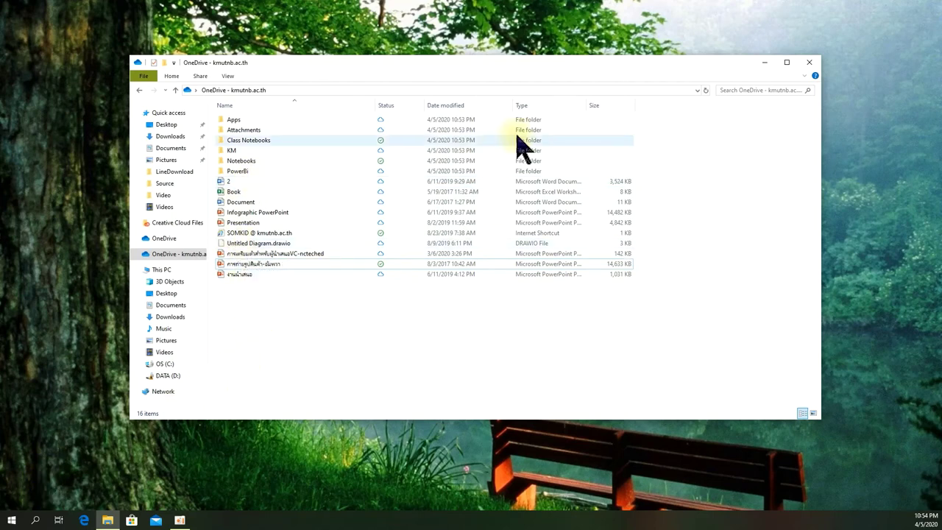
left_click(160, 240)
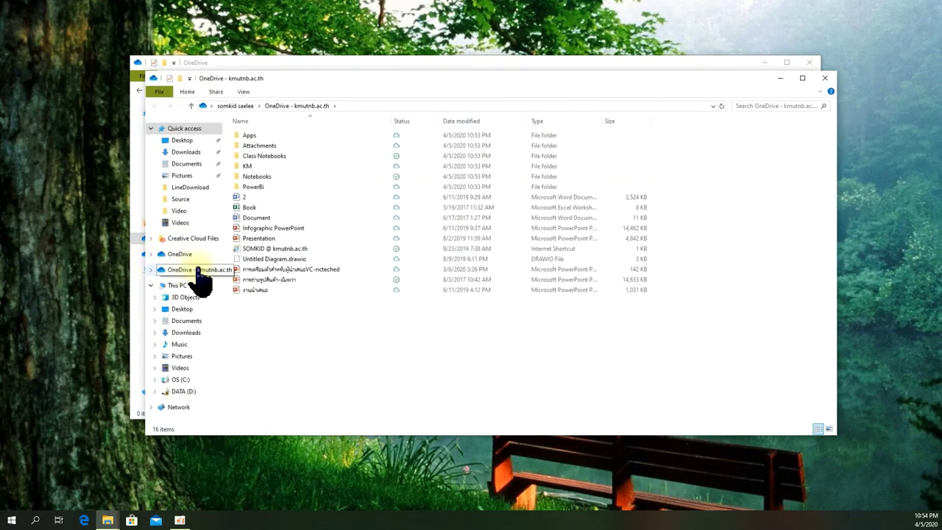
left_click(239, 106)
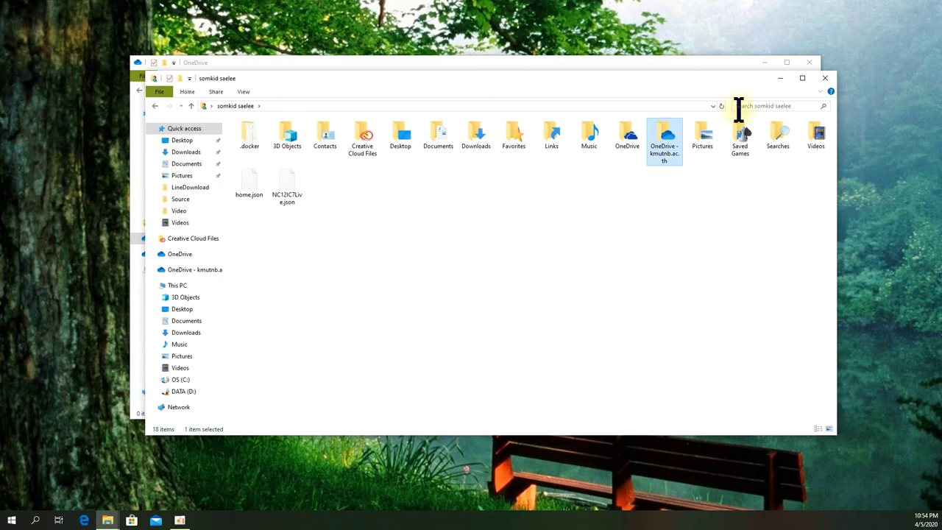
left_click(627, 144)
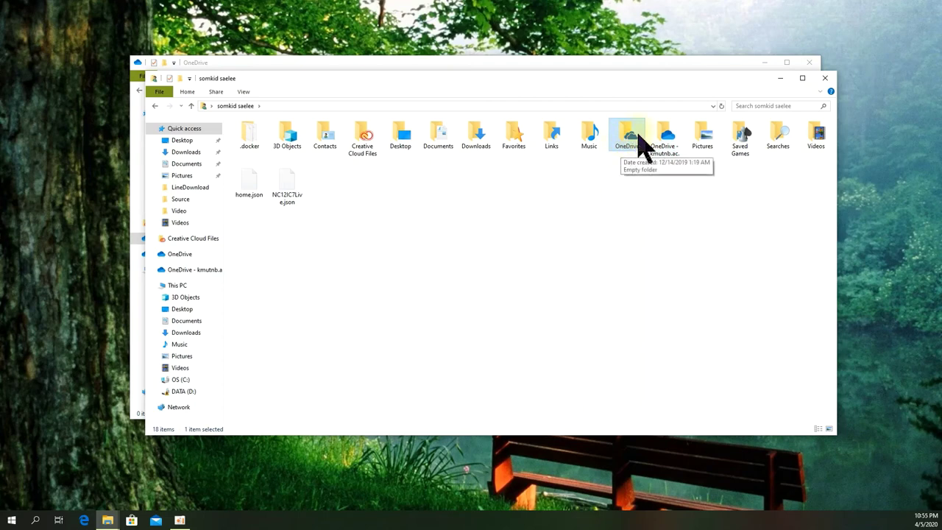
left_click(825, 78)
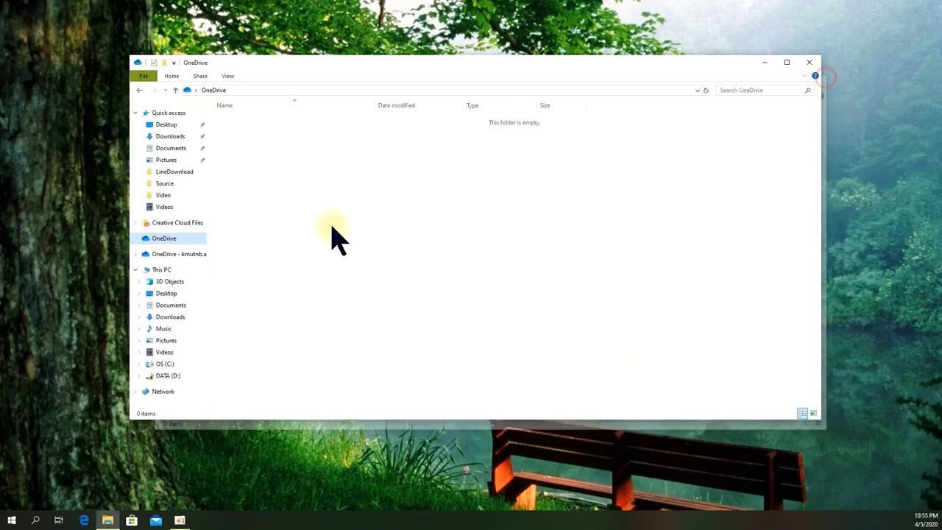
left_click(809, 63)
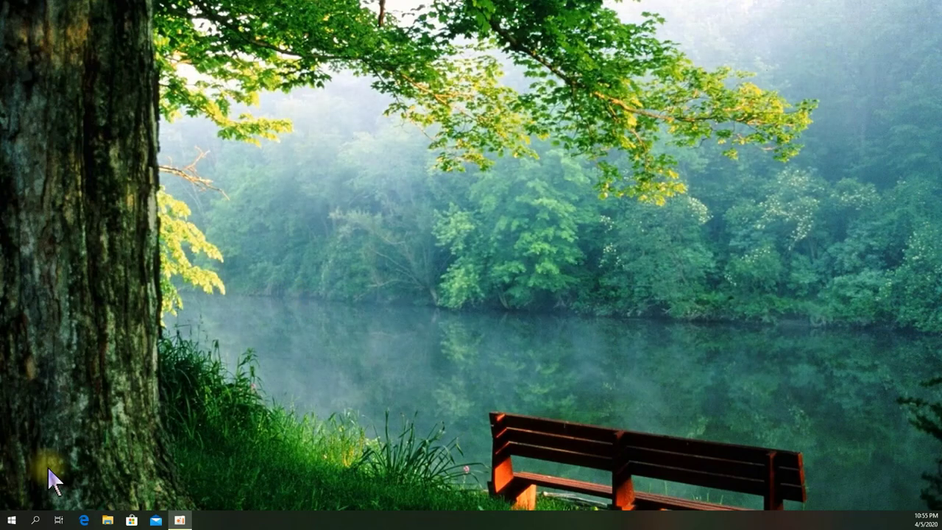
Step: Launch the Office home app from Start and centre its window on screen
left_click(15, 523)
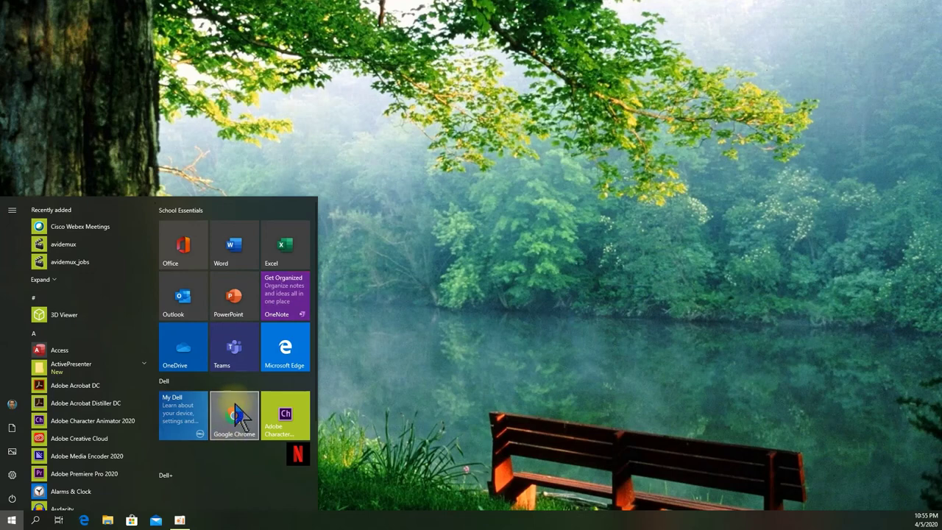
left_click(188, 261)
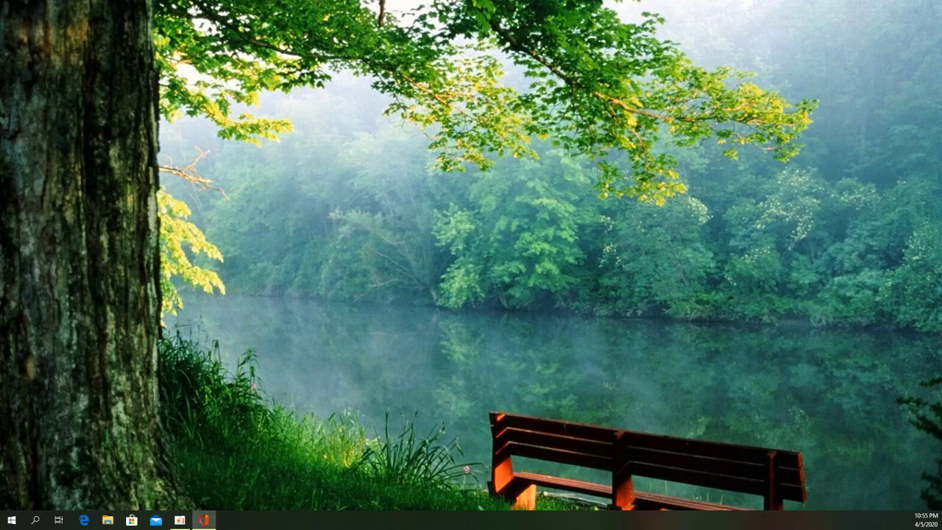
left_click_drag(935, 92, 491, 41)
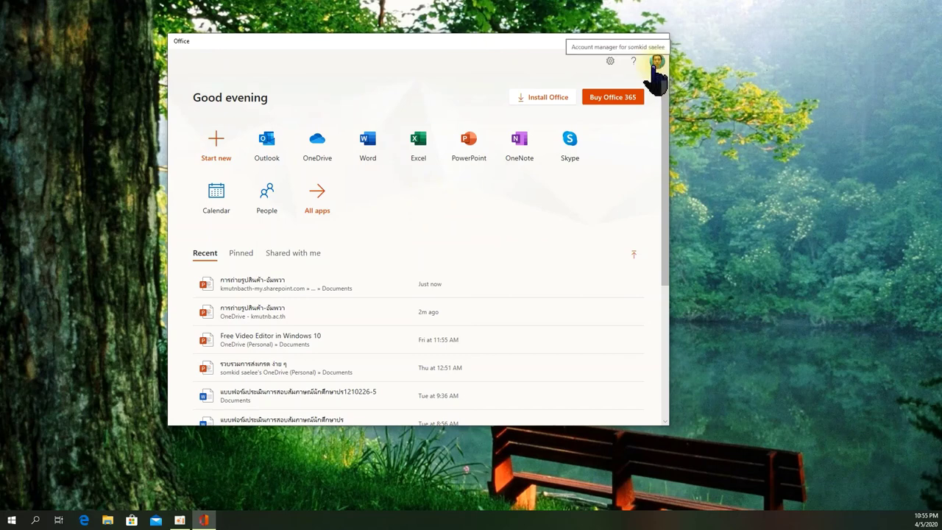
Step: View the signed-in account's details panel, briefly checking the app's Settings panel
left_click(658, 62)
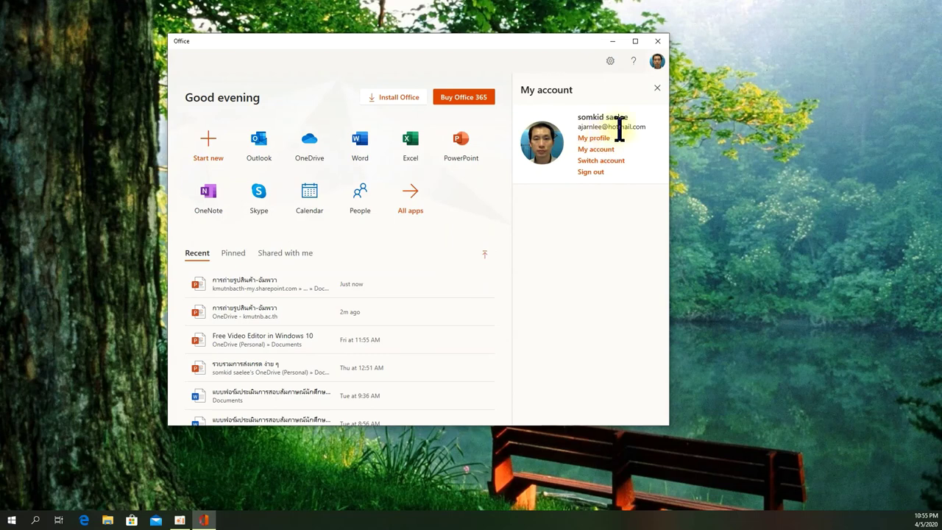
left_click(478, 224)
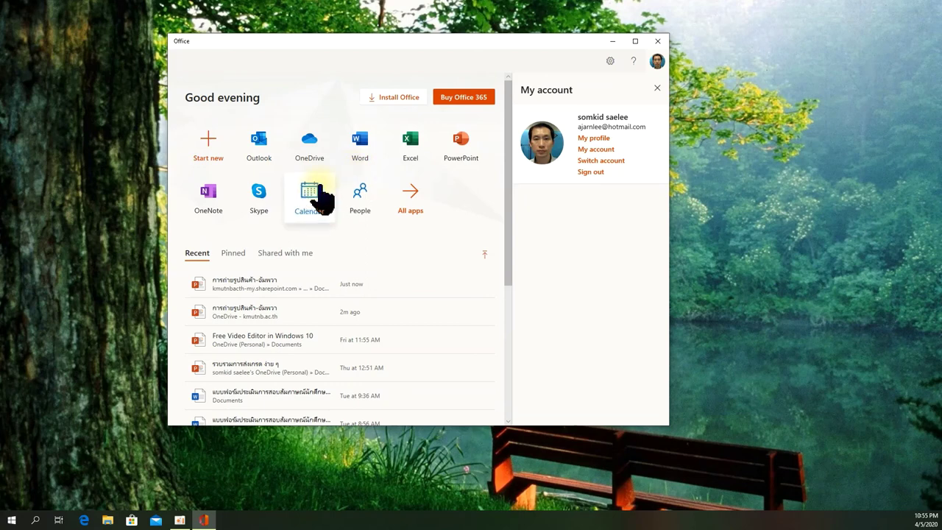
left_click(657, 62)
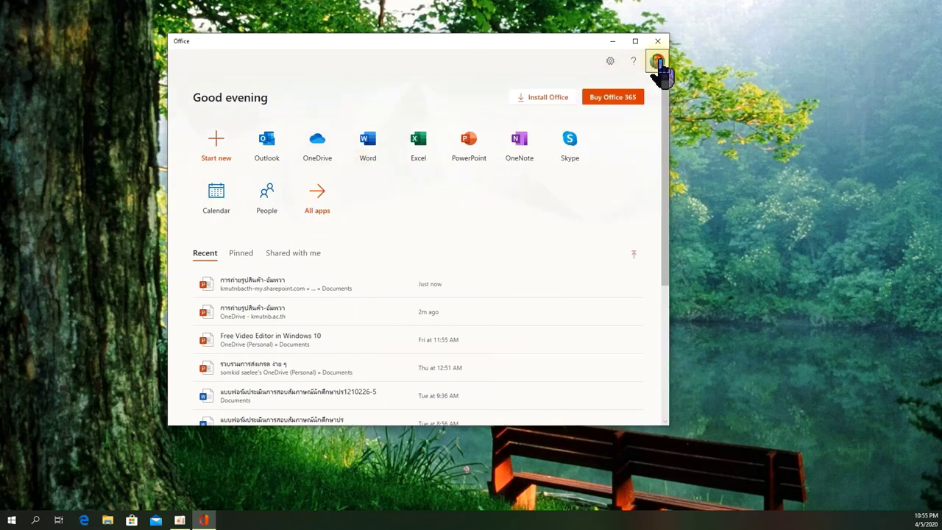
left_click(658, 62)
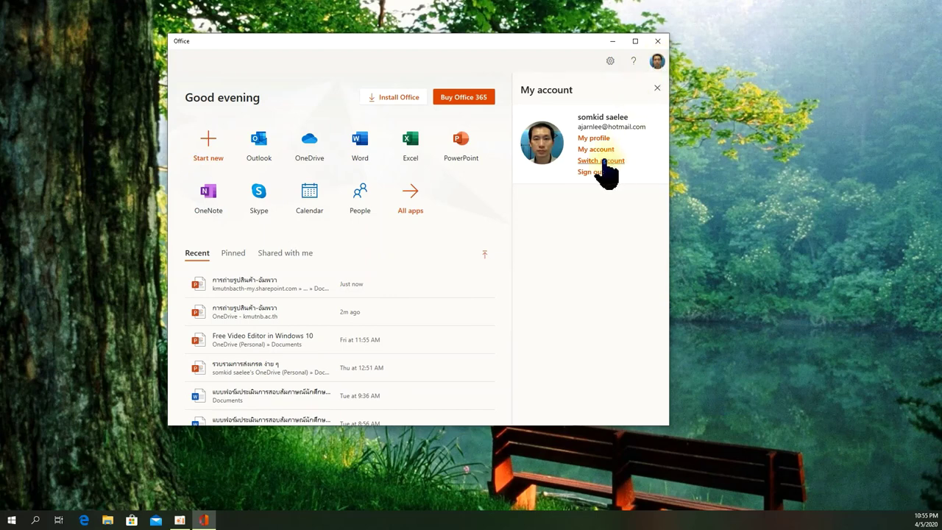
left_click(610, 63)
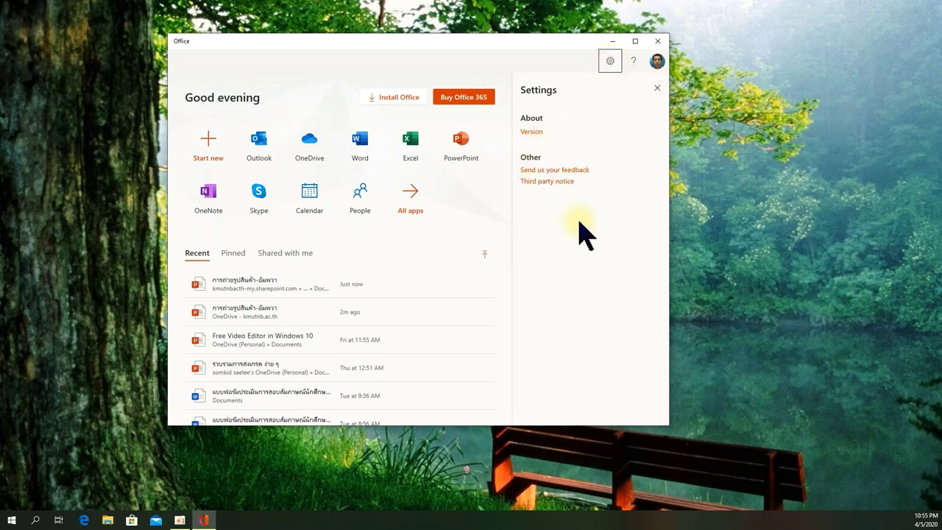
left_click(657, 62)
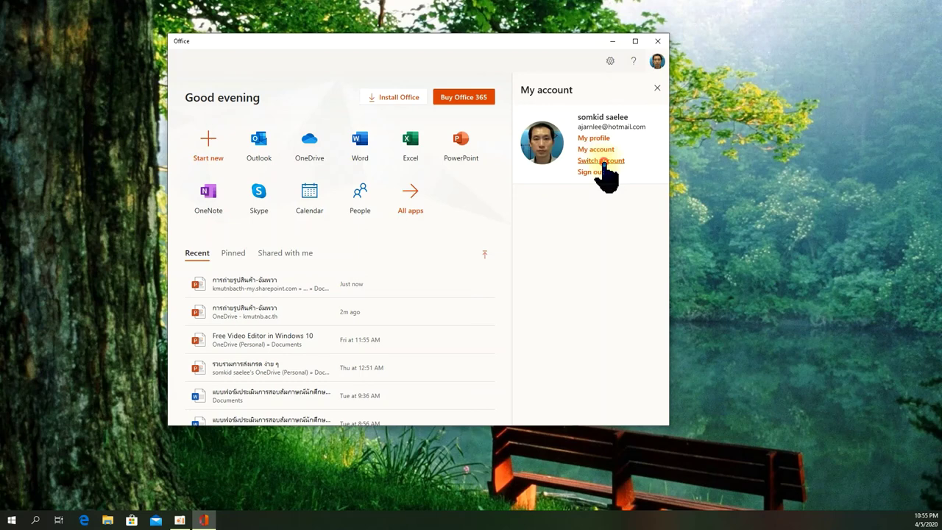
Step: Switch to the school work account and view its Install Office options
left_click(602, 162)
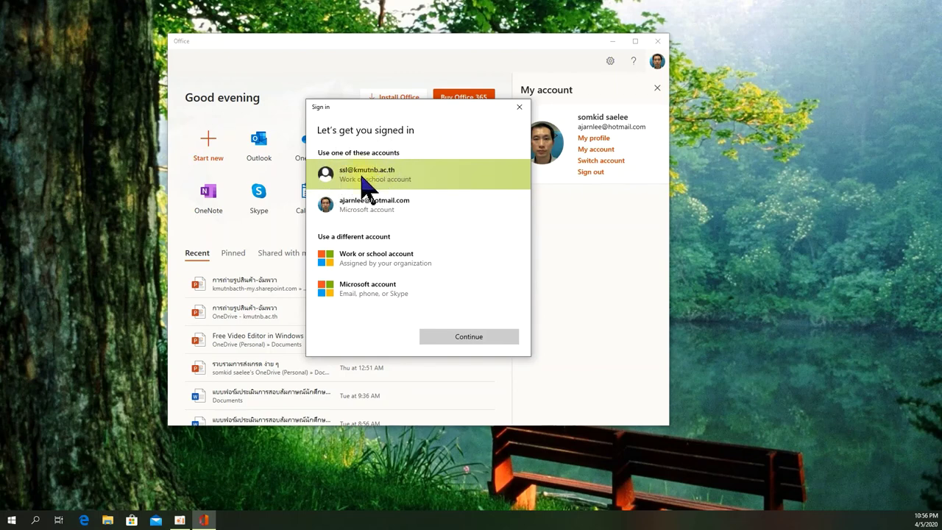
left_click(366, 177)
left_click(452, 335)
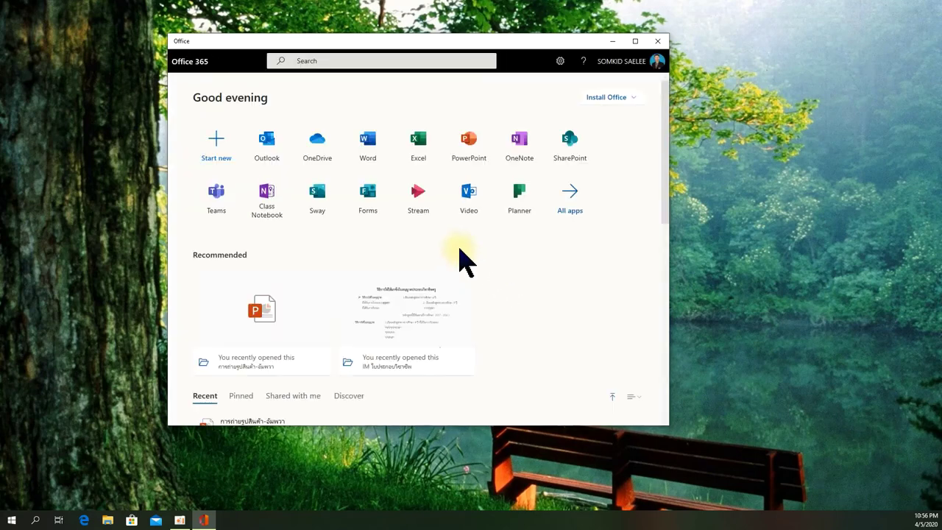
left_click(633, 103)
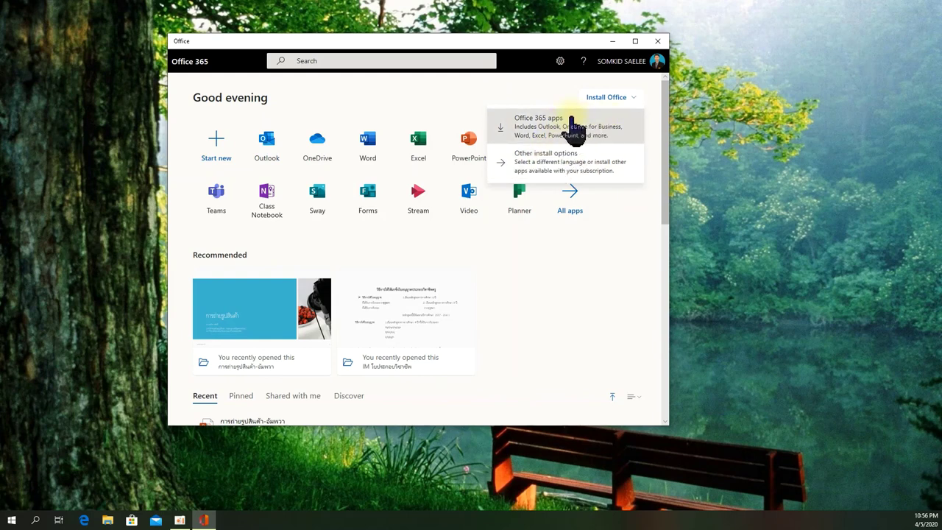
left_click(518, 96)
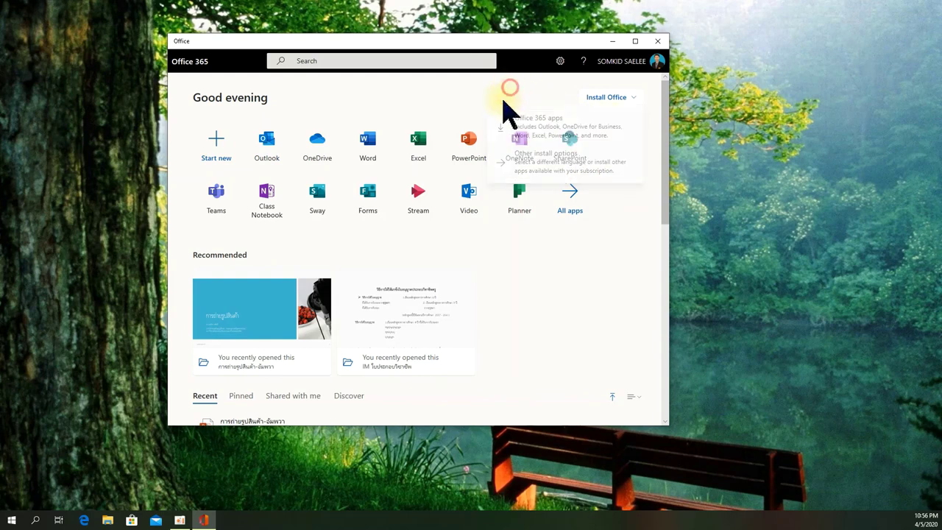
Step: Switch the Office app back to the personal Microsoft account
left_click(659, 63)
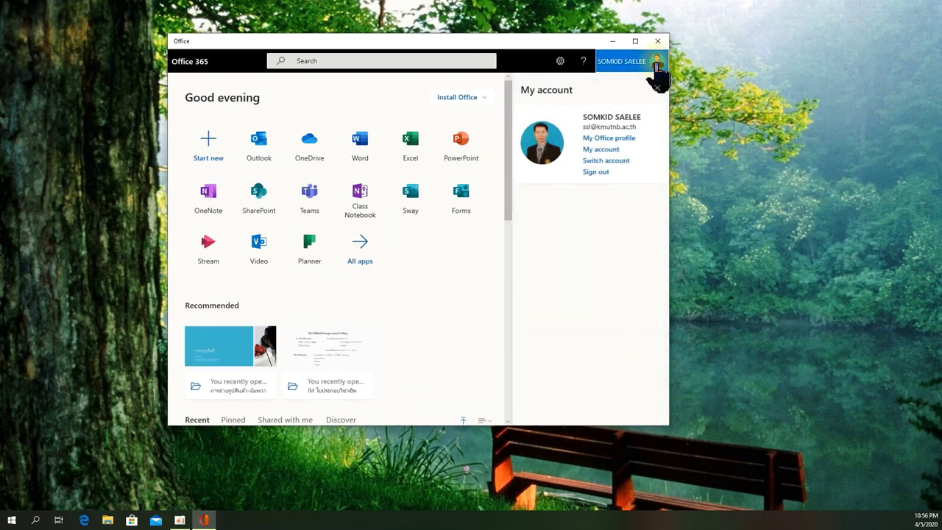
left_click(617, 163)
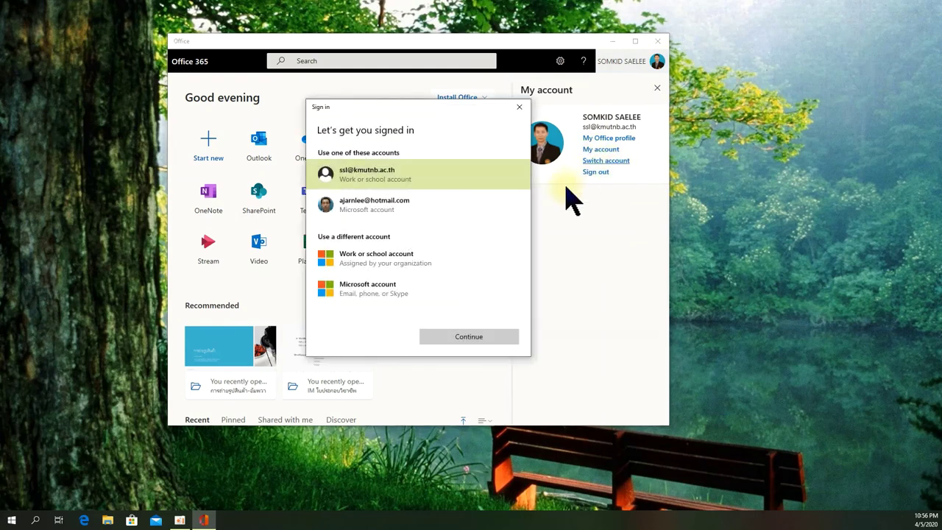
left_click(380, 208)
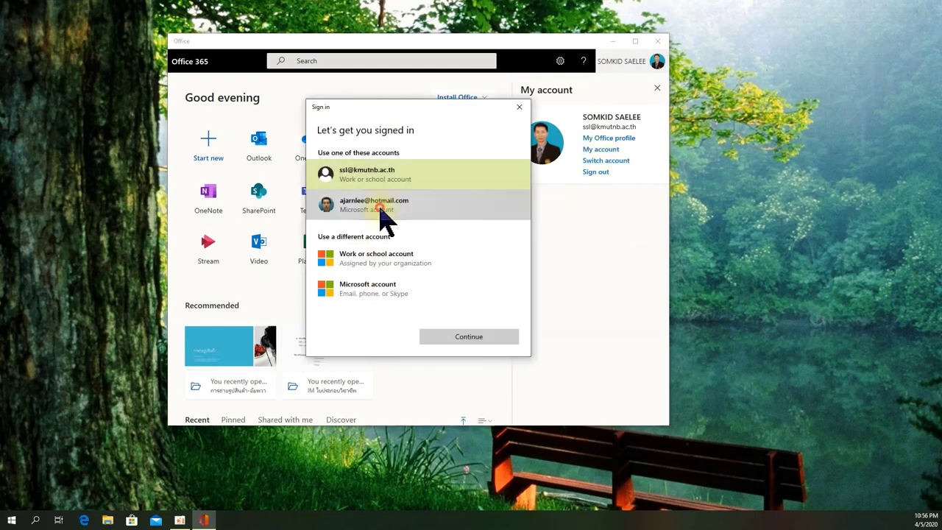
left_click(466, 339)
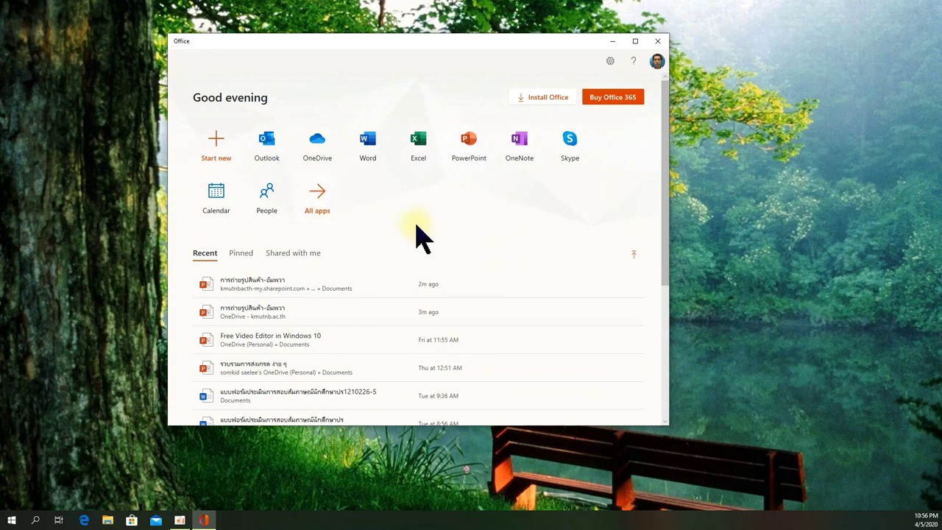
Step: Switch Office to the KMUTNB work or school account and nudge the window slightly left
left_click(657, 62)
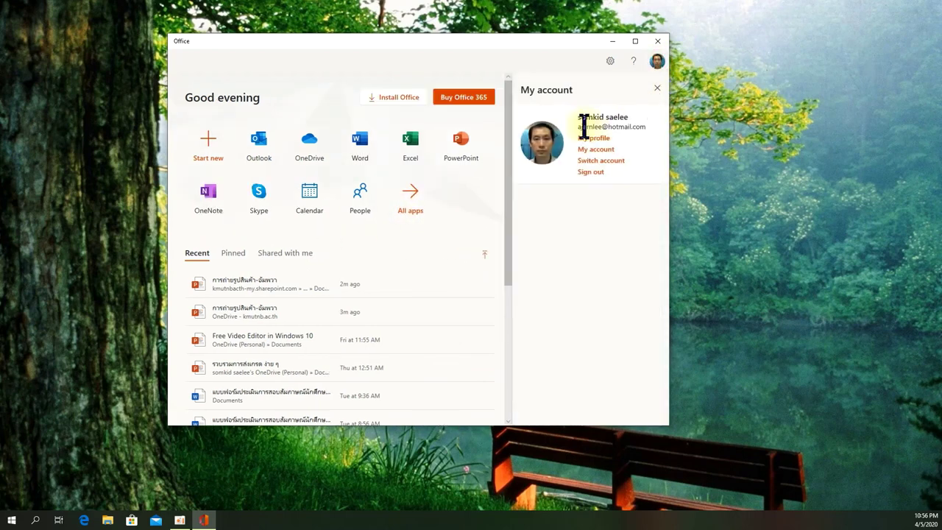
left_click(601, 161)
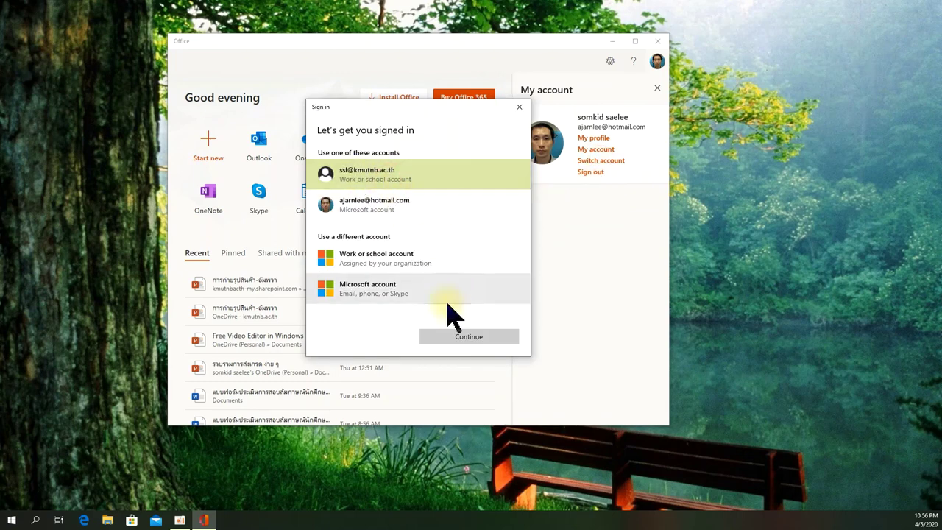
left_click(468, 338)
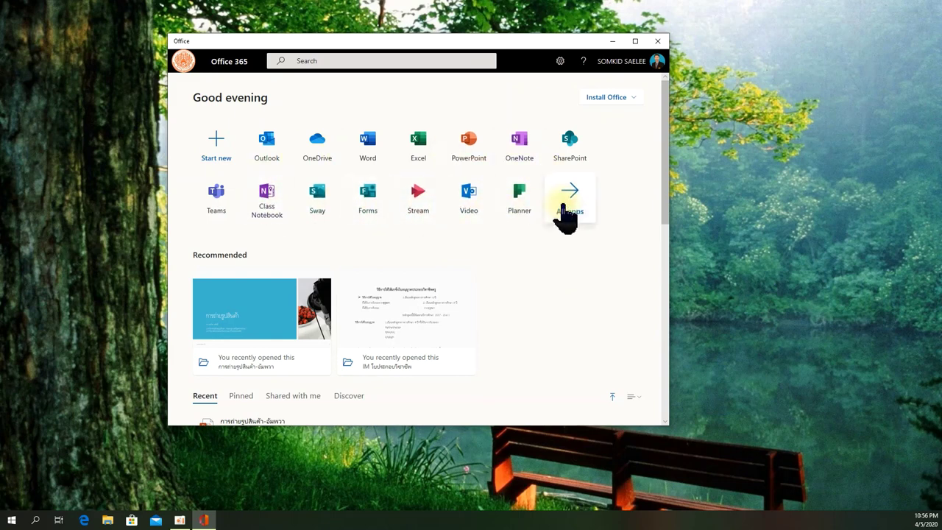
left_click_drag(474, 41, 444, 36)
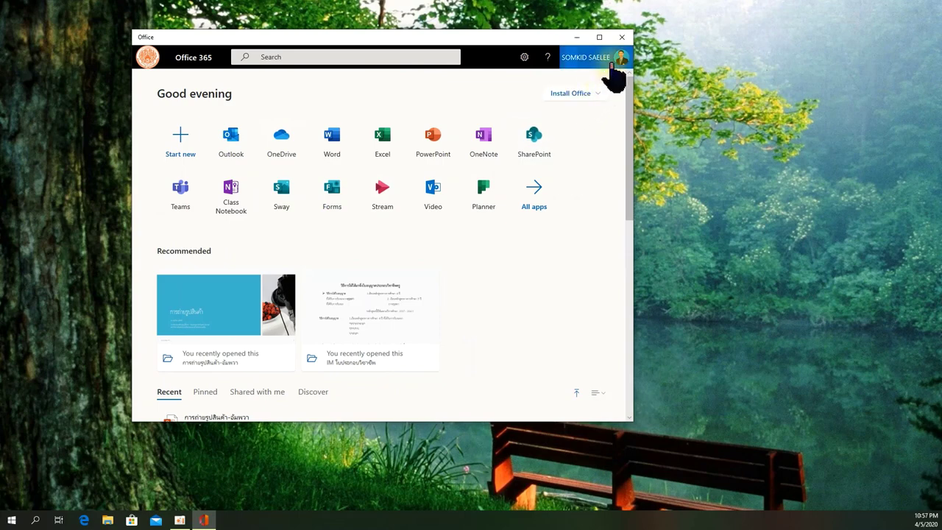
Step: Check the Install Office options, then scroll through the Recent list
left_click(595, 94)
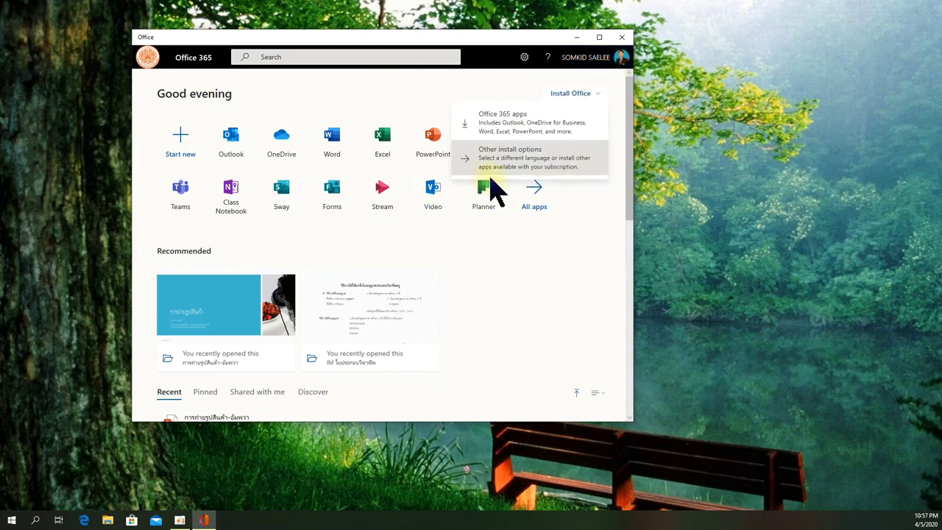
left_click(501, 258)
scroll(442, 287, "down", 4)
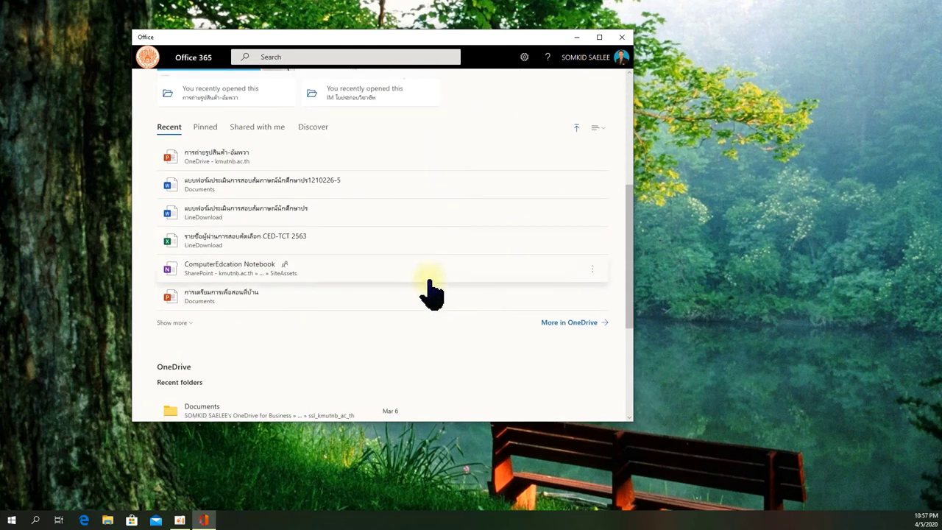
scroll(388, 287, "up", 3)
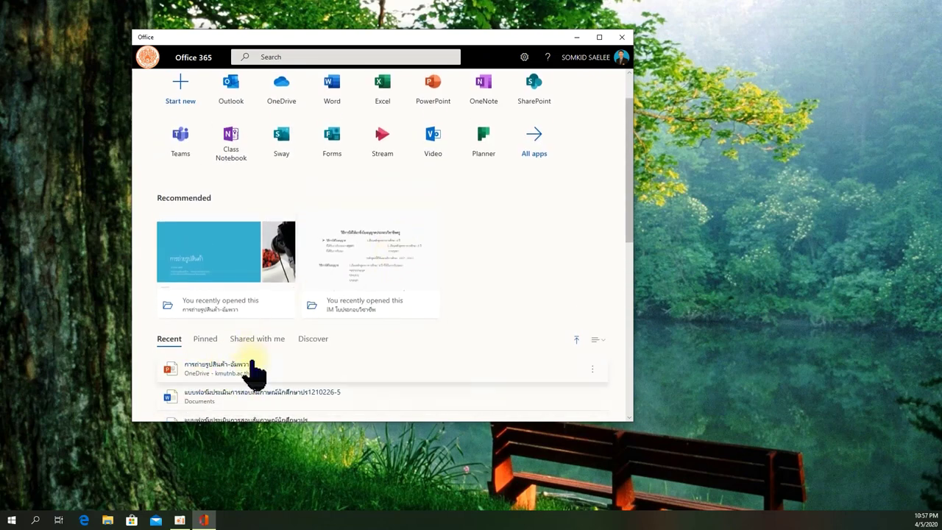
Step: Browse the full Office 365 app list, then close Office and bring up Start
left_click(537, 151)
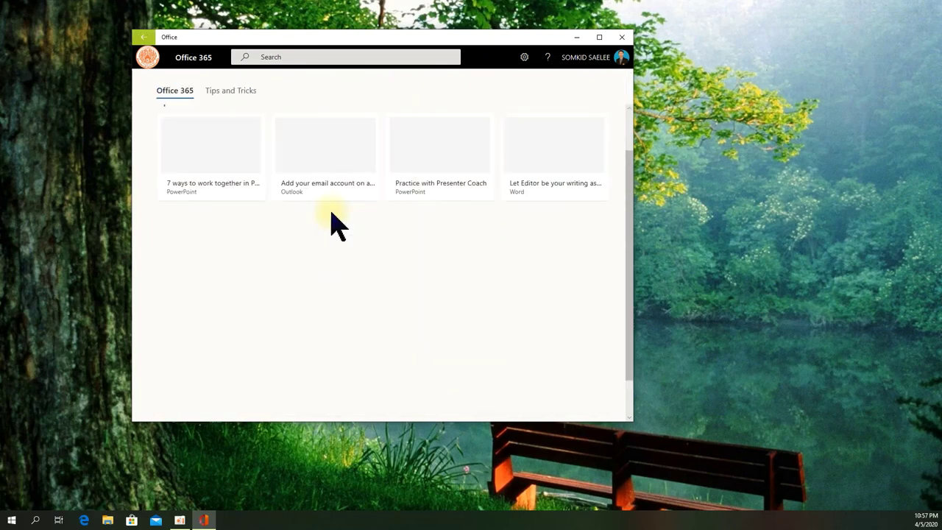
scroll(385, 304, "down", 3)
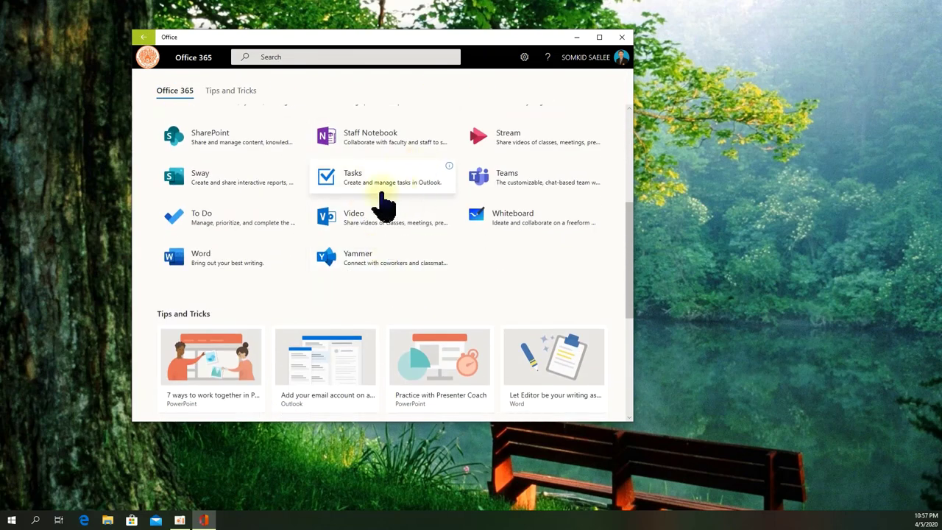
scroll(432, 189, "up", 5)
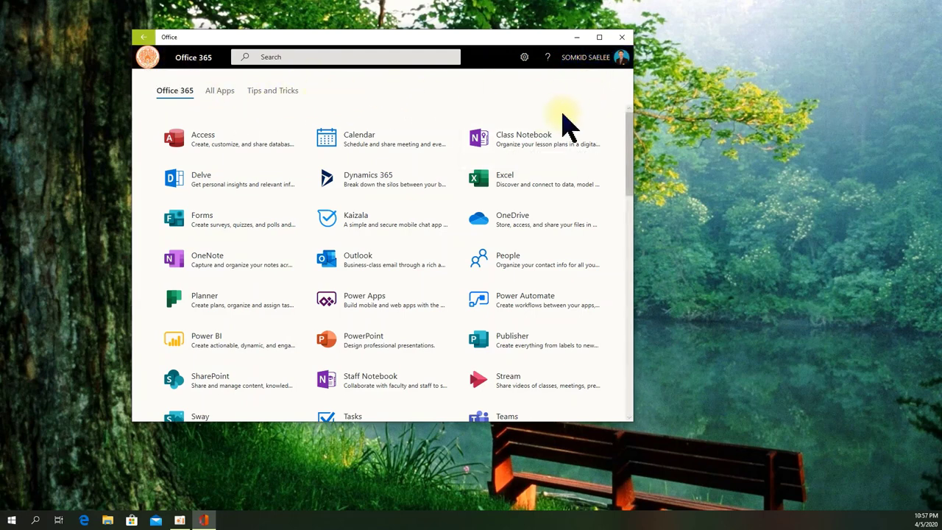
left_click(622, 37)
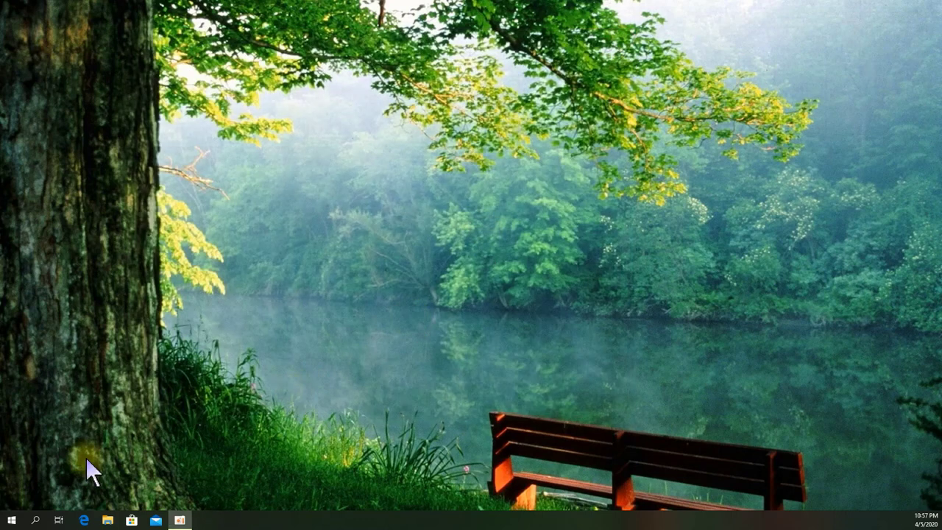
key("super")
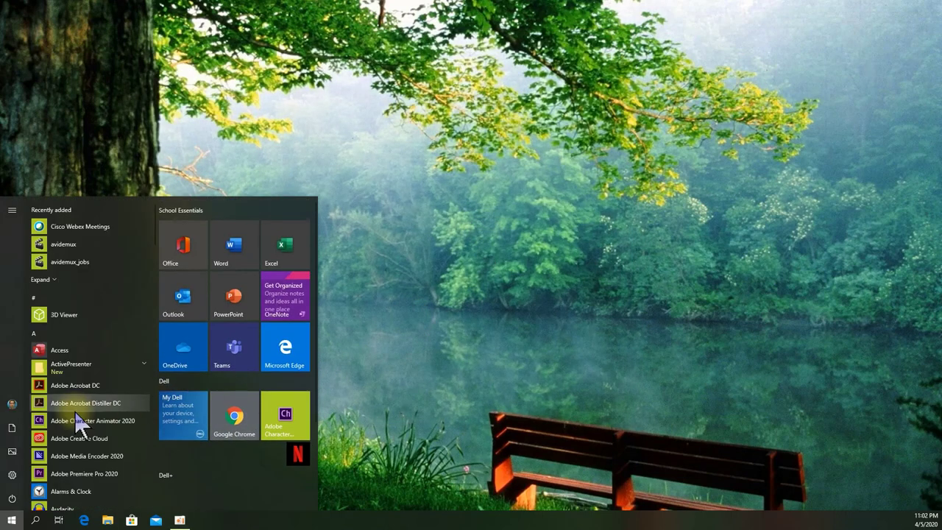